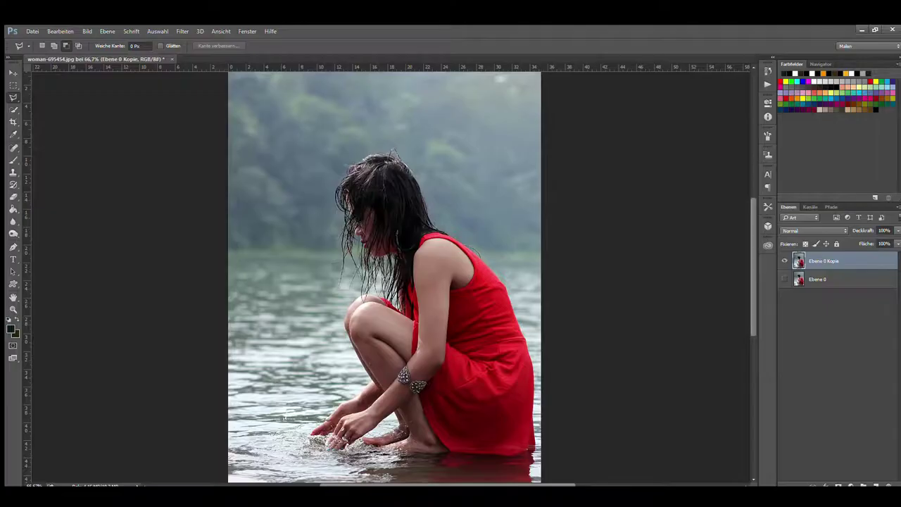
# Quick-select the crouching woman, red dress up through head and hair, and preview it in Refine Edge.
pyautogui.click(13, 110)
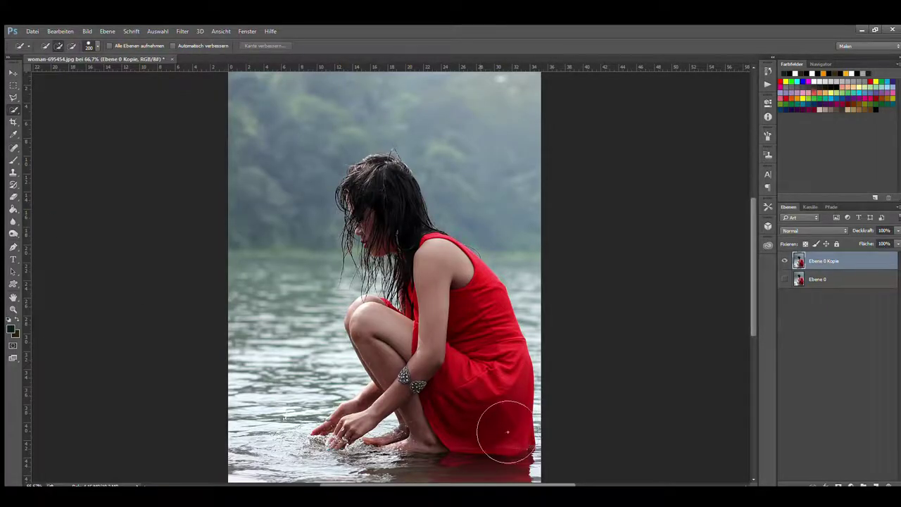
pyautogui.moveTo(543, 467); pyautogui.dragTo(479, 298)
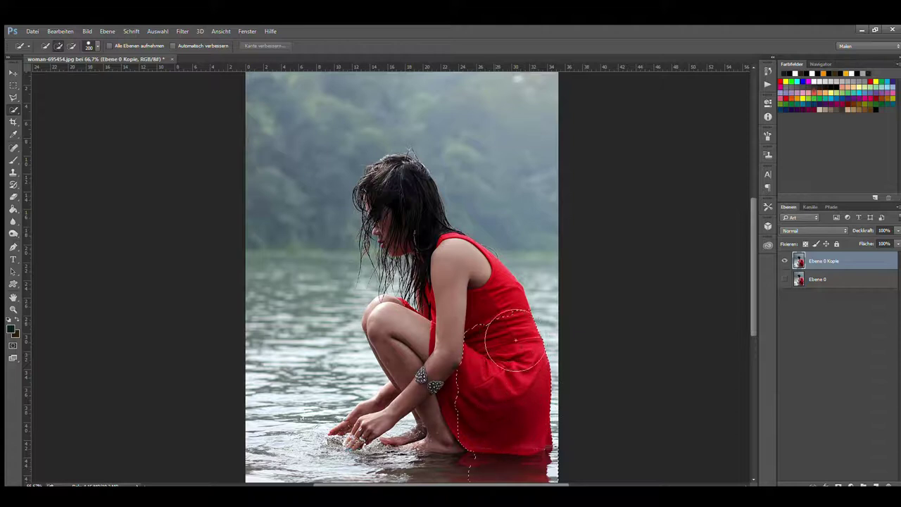
pyautogui.moveTo(479, 298)
pyautogui.mouseDown()
pyautogui.moveTo(412, 255)
pyautogui.moveTo(435, 377)
pyautogui.moveTo(430, 448)
pyautogui.moveTo(321, 454)
pyautogui.moveTo(314, 433)
pyautogui.mouseUp()
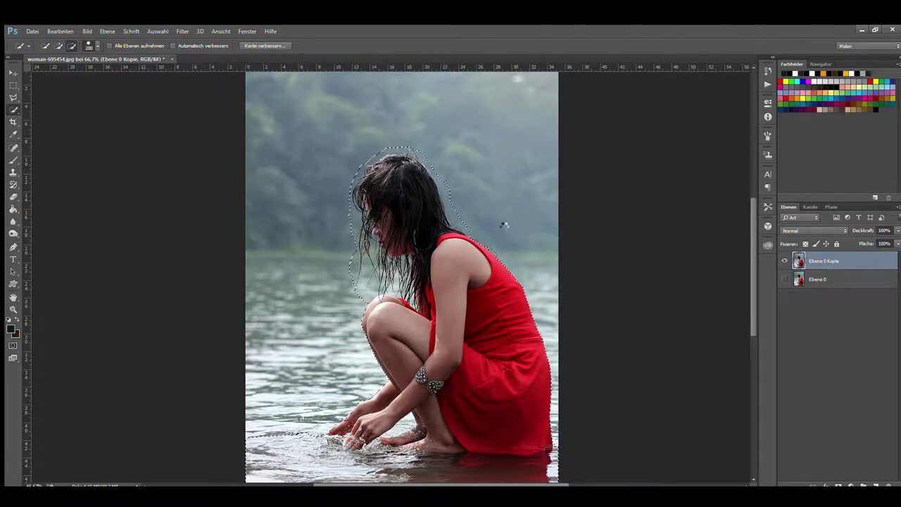
pyautogui.click(264, 45)
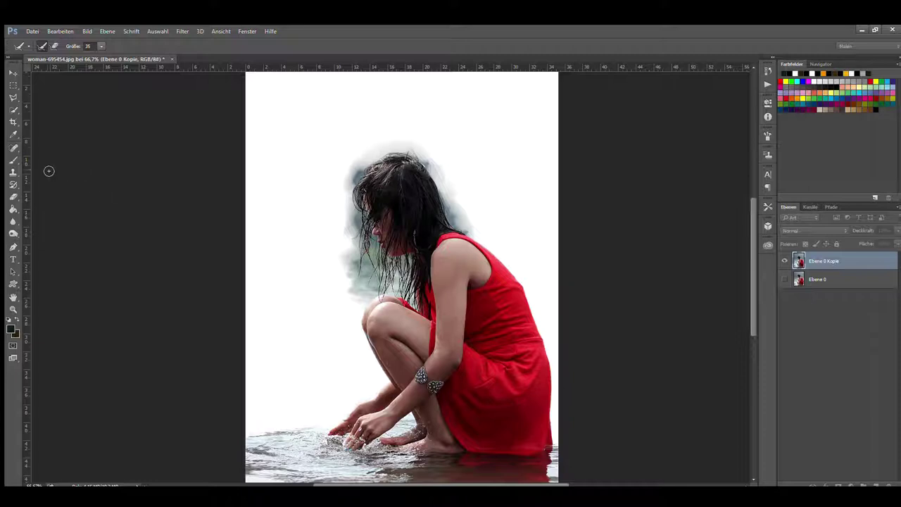
# With a larger Refine Radius brush, paint out the blue-green backdrop beside the face, undoing bad strokes.
pyautogui.press(']')
pyautogui.press(']')
pyautogui.press(']')
pyautogui.moveTo(352, 215); pyautogui.dragTo(354, 243)
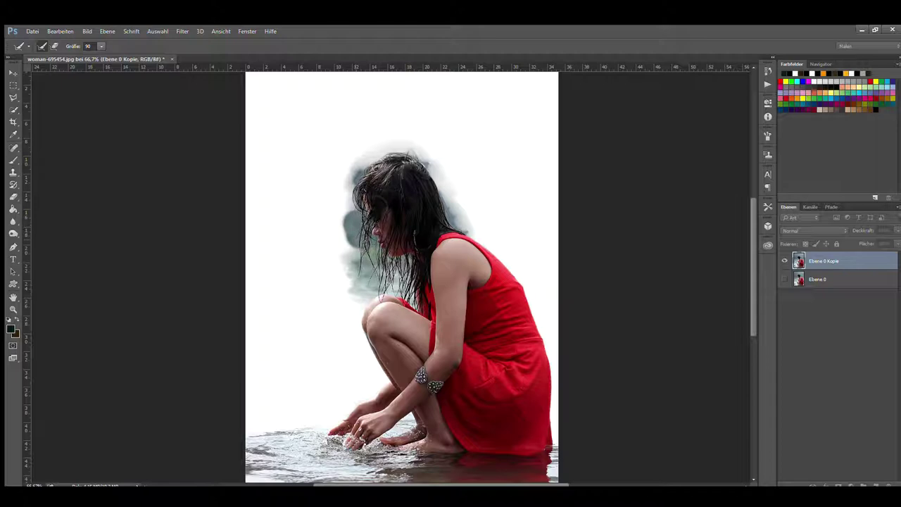
pyautogui.scroll(2, 356, 211)
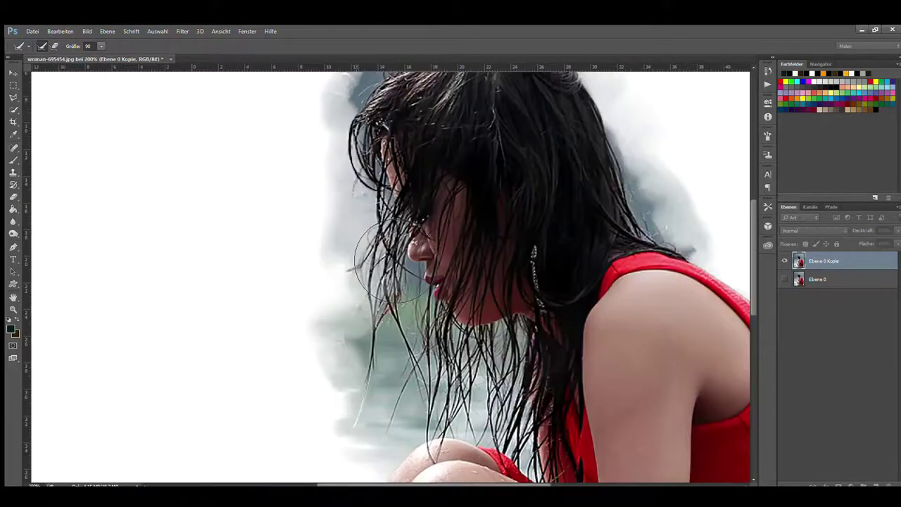
pyautogui.moveTo(343, 184); pyautogui.dragTo(321, 266)
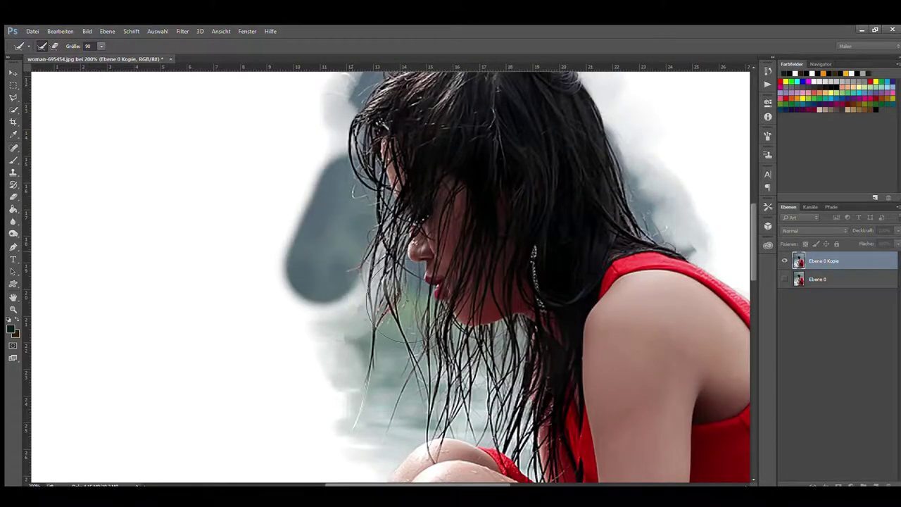
pyautogui.hotkey('ctrl', 'z')
pyautogui.moveTo(352, 233); pyautogui.dragTo(394, 437)
pyautogui.hotkey('ctrl', 'z')
pyautogui.moveTo(363, 267)
pyautogui.mouseDown()
pyautogui.moveTo(404, 448)
pyautogui.moveTo(353, 268)
pyautogui.mouseUp()
pyautogui.moveTo(395, 437); pyautogui.dragTo(345, 246)
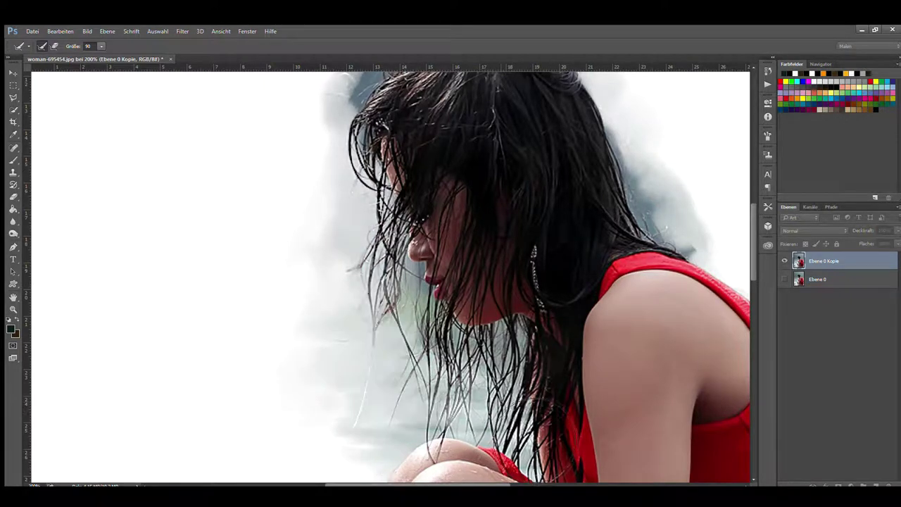
pyautogui.moveTo(392, 432); pyautogui.dragTo(352, 381)
pyautogui.hotkey('ctrl', 'z')
# With a smaller brush, refine the backdrop left and right of the hair, undoing misses.
pyautogui.press('[')
pyautogui.press('[')
pyautogui.press('[')
pyautogui.press('[')
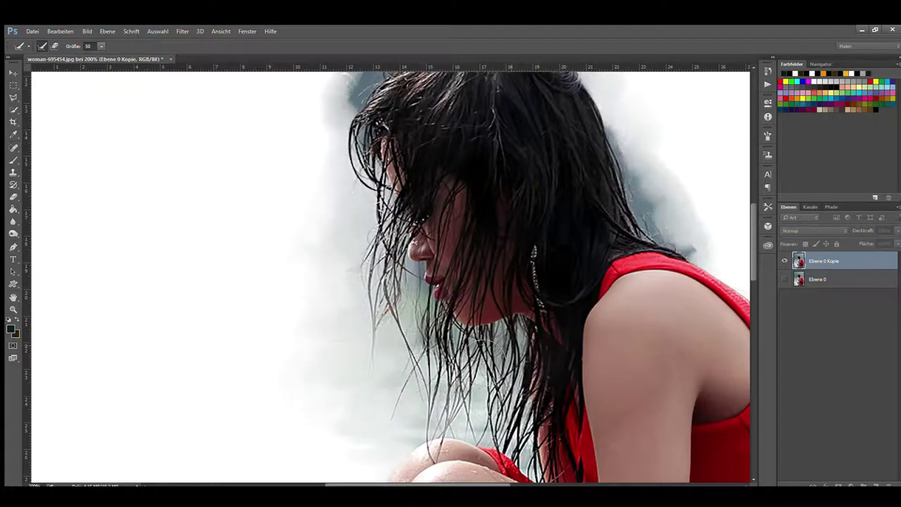
pyautogui.moveTo(352, 372); pyautogui.dragTo(445, 341)
pyautogui.hotkey('ctrl', 'z')
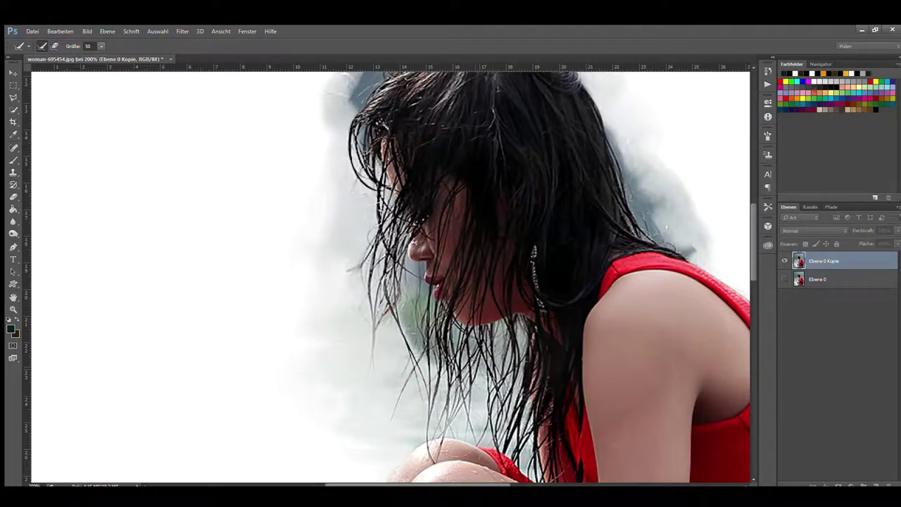
pyautogui.moveTo(619, 130); pyautogui.dragTo(629, 168)
pyautogui.moveTo(663, 193); pyautogui.dragTo(709, 246)
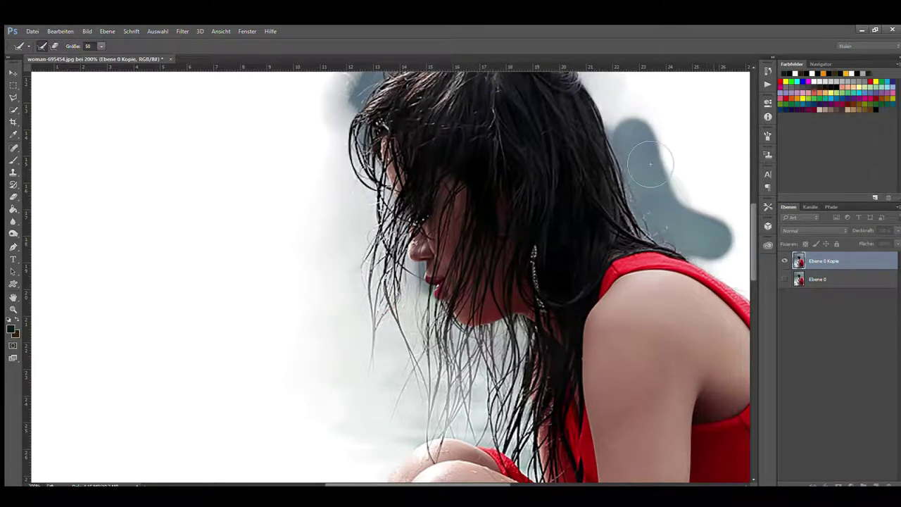
pyautogui.hotkey('ctrl', 'z')
pyautogui.moveTo(654, 194)
pyautogui.mouseDown()
pyautogui.moveTo(679, 215)
pyautogui.moveTo(662, 189)
pyautogui.mouseUp()
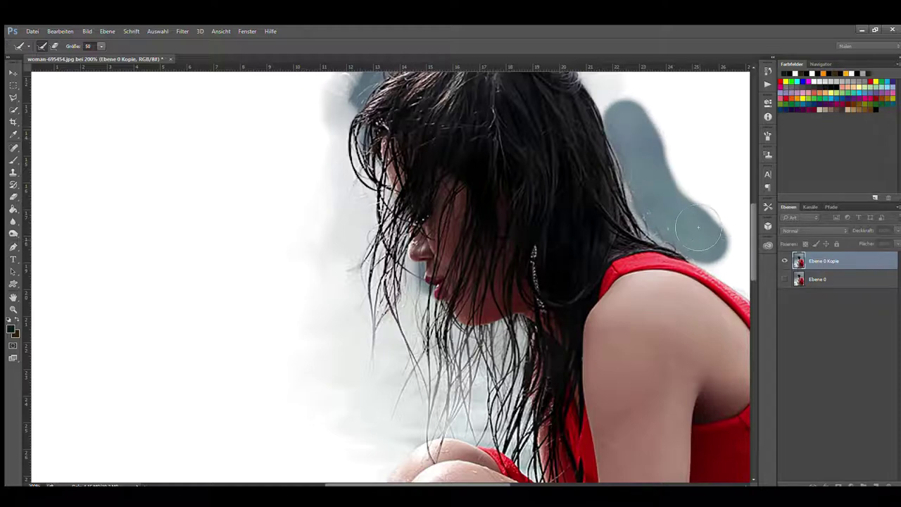
pyautogui.hotkey('ctrl', 'z')
# Zoom in and clean the sea backdrop above and left of the head.
pyautogui.scroll(2, 538, 207)
pyautogui.scroll(2, 539, 207)
pyautogui.moveTo(564, 122)
pyautogui.mouseDown()
pyautogui.moveTo(612, 180)
pyautogui.moveTo(577, 139)
pyautogui.mouseUp()
pyautogui.hotkey('ctrl', 'z')
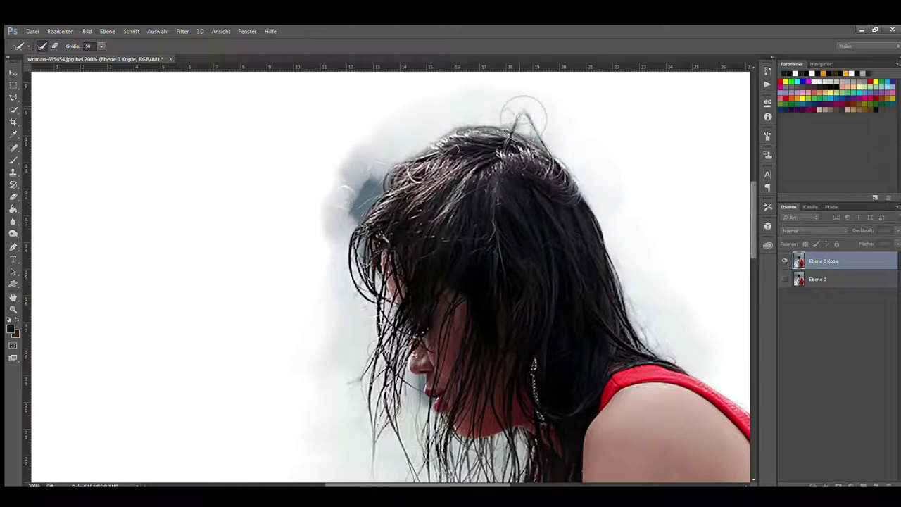
pyautogui.moveTo(507, 100); pyautogui.dragTo(546, 130)
pyautogui.hotkey('ctrl', 'z')
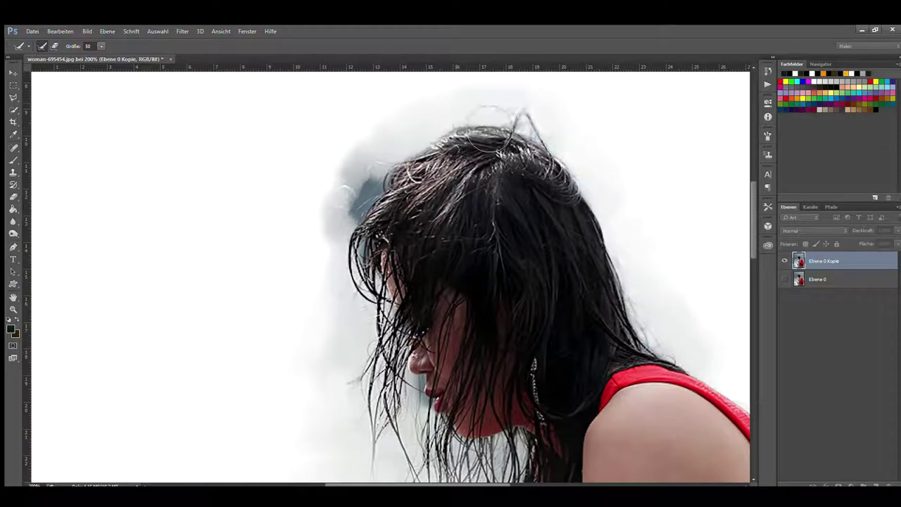
pyautogui.moveTo(525, 106); pyautogui.dragTo(338, 240)
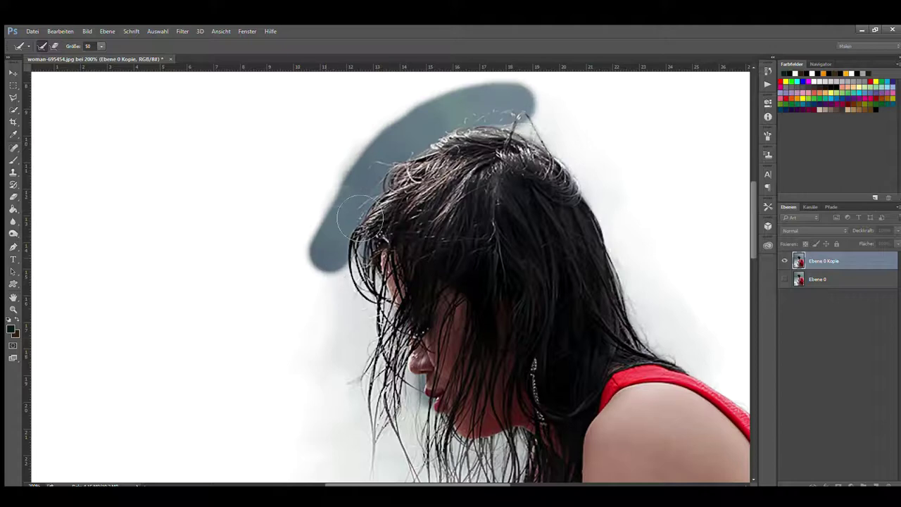
pyautogui.moveTo(412, 130); pyautogui.dragTo(327, 243)
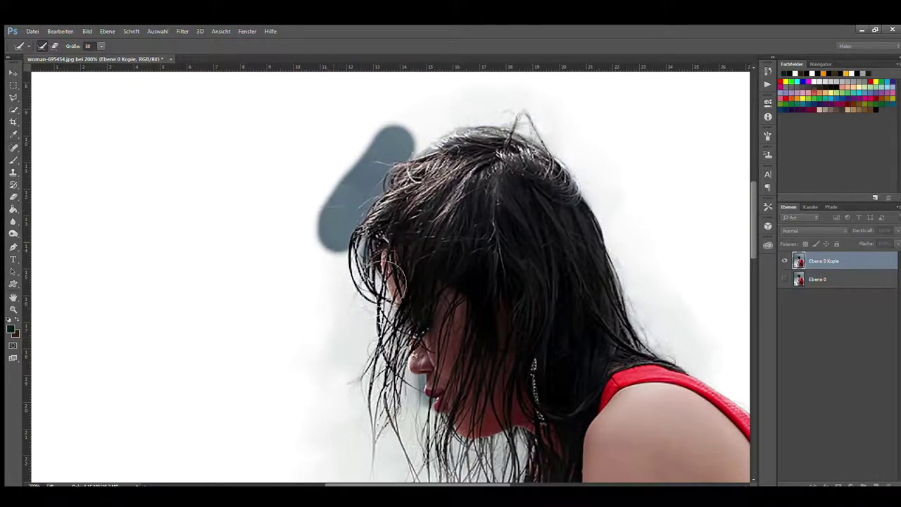
# At brush size 8, refine the hair's left edge down to the strands near the chin.
pyautogui.press('[')
pyautogui.press('[')
pyautogui.press('[')
pyautogui.moveTo(373, 236); pyautogui.dragTo(372, 271)
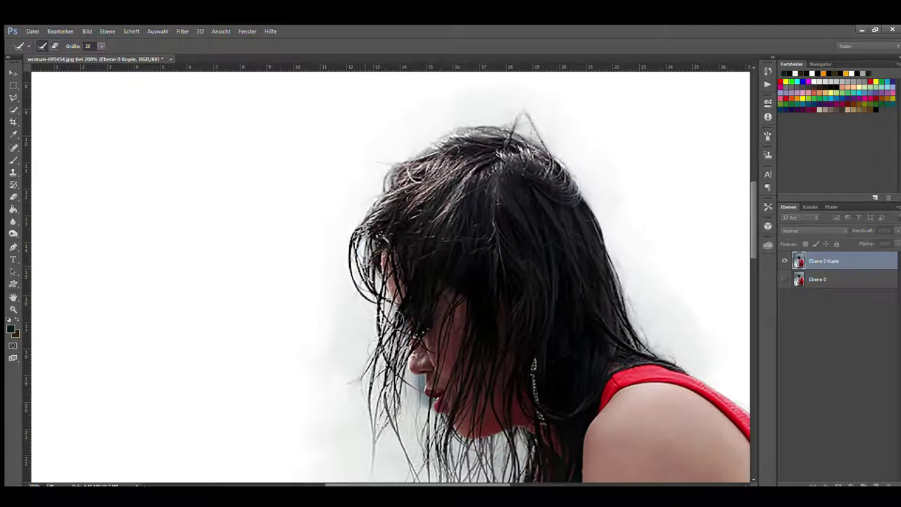
pyautogui.moveTo(377, 331); pyautogui.dragTo(324, 405)
pyautogui.moveTo(381, 368); pyautogui.dragTo(345, 409)
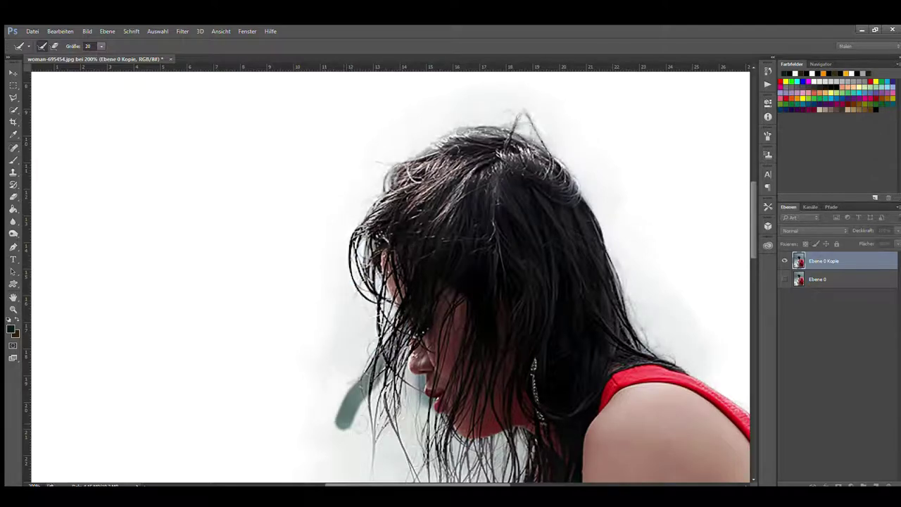
pyautogui.moveTo(402, 342); pyautogui.dragTo(361, 459)
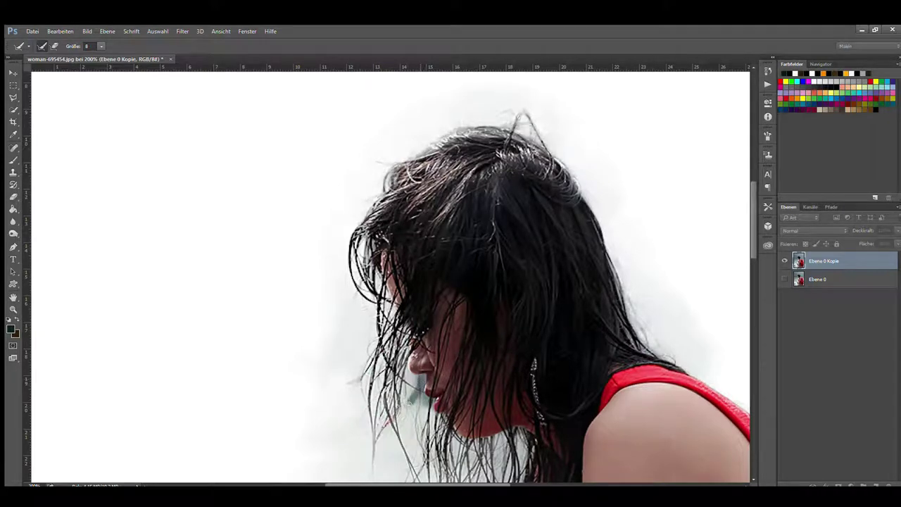
pyautogui.moveTo(410, 385); pyautogui.dragTo(415, 397)
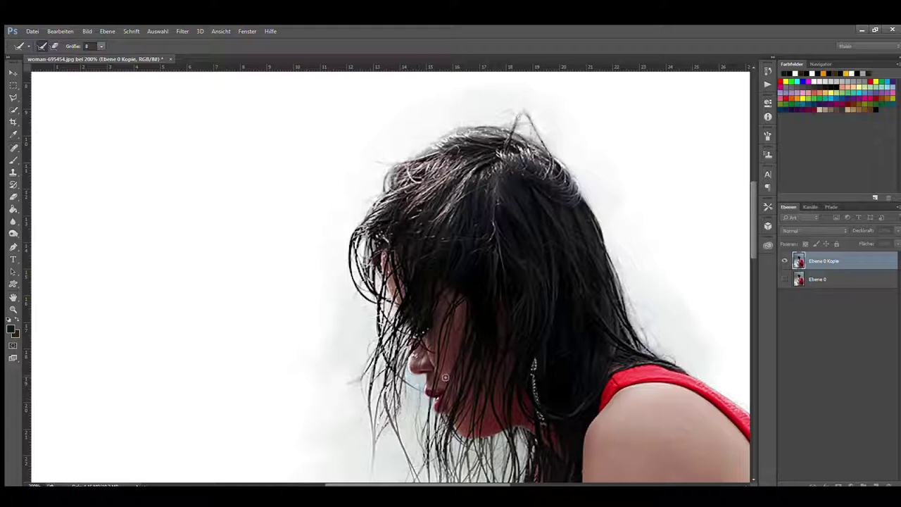
pyautogui.scroll(-2, 502, 435)
# At brush size 50, refine the hanging strands beside the neck, then zoom out to 66.7%.
pyautogui.scroll(-5, 508, 409)
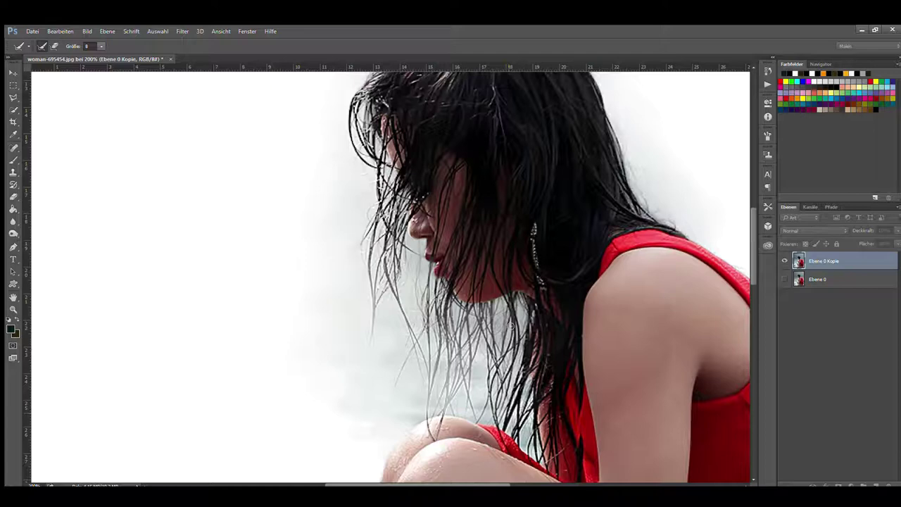
pyautogui.press(']')
pyautogui.press(']')
pyautogui.press(']')
pyautogui.moveTo(528, 331); pyautogui.dragTo(556, 440)
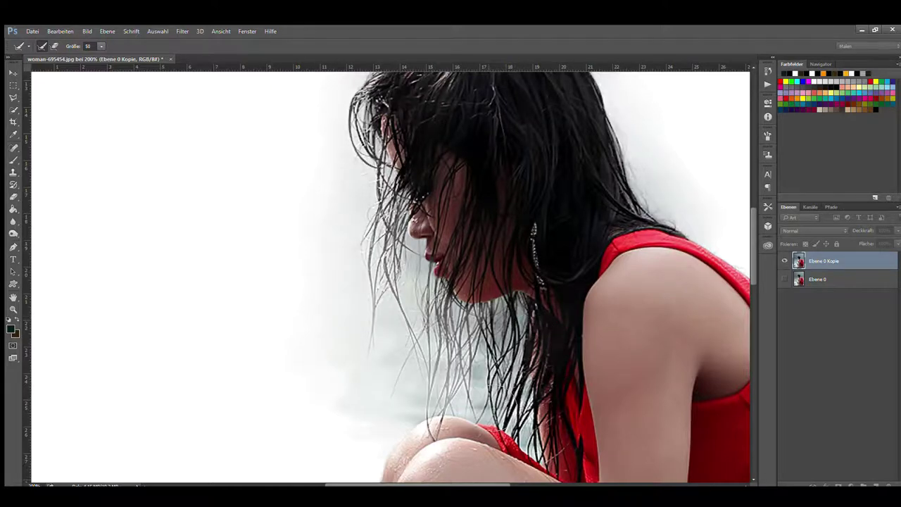
pyautogui.moveTo(422, 423); pyautogui.dragTo(468, 342)
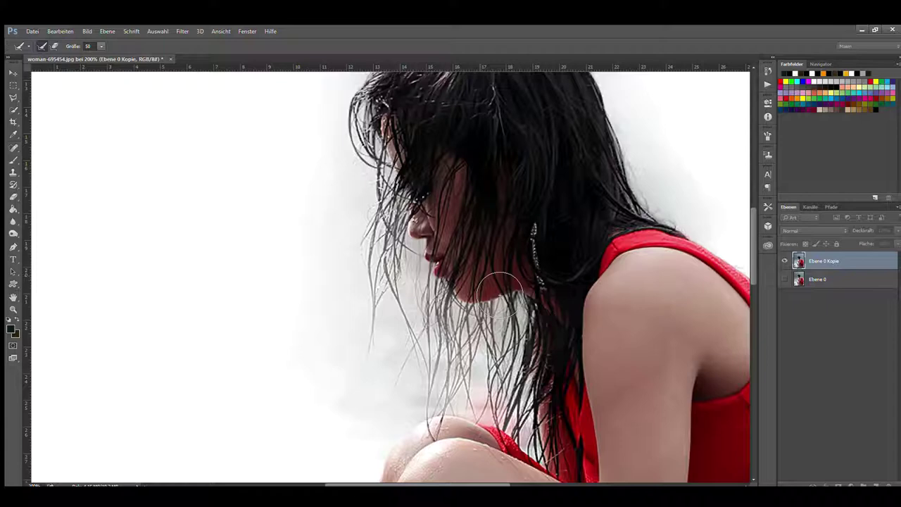
pyautogui.hotkey('ctrl', '-')
pyautogui.hotkey('ctrl', '-')
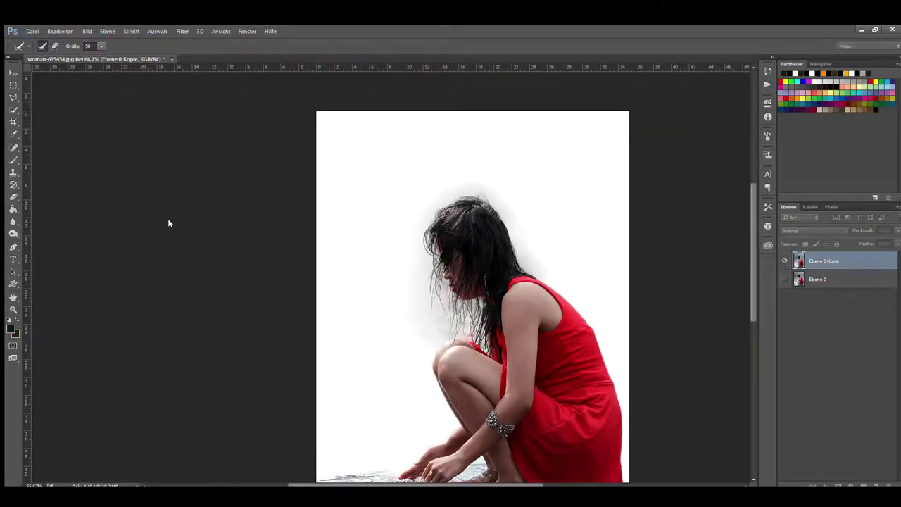
# Drop the stray neck strokes, redo the hair refinements, producing masked layer Ebene 0 Kopie 2.
pyautogui.moveTo(448, 334)
pyautogui.mouseDown()
pyautogui.moveTo(450, 301)
pyautogui.moveTo(424, 224)
pyautogui.mouseUp()
pyautogui.hotkey('ctrl', 'z')
pyautogui.moveTo(451, 320)
pyautogui.mouseDown()
pyautogui.moveTo(426, 323)
pyautogui.moveTo(451, 310)
pyautogui.mouseUp()
pyautogui.hotkey('ctrl', 'alt', 'z')
pyautogui.hotkey('ctrl', 'alt', 'z')
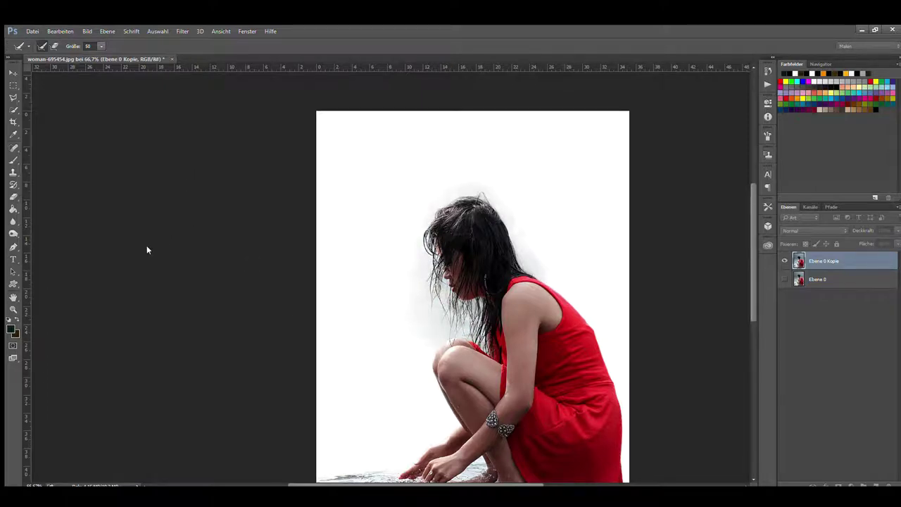
pyautogui.hotkey('ctrl', 'alt', 'z')
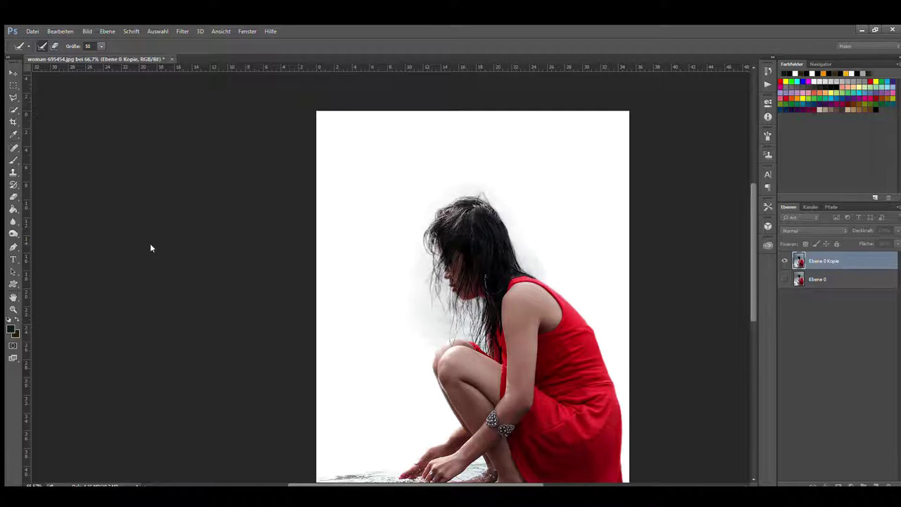
pyautogui.hotkey('ctrl', 'alt', 'z')
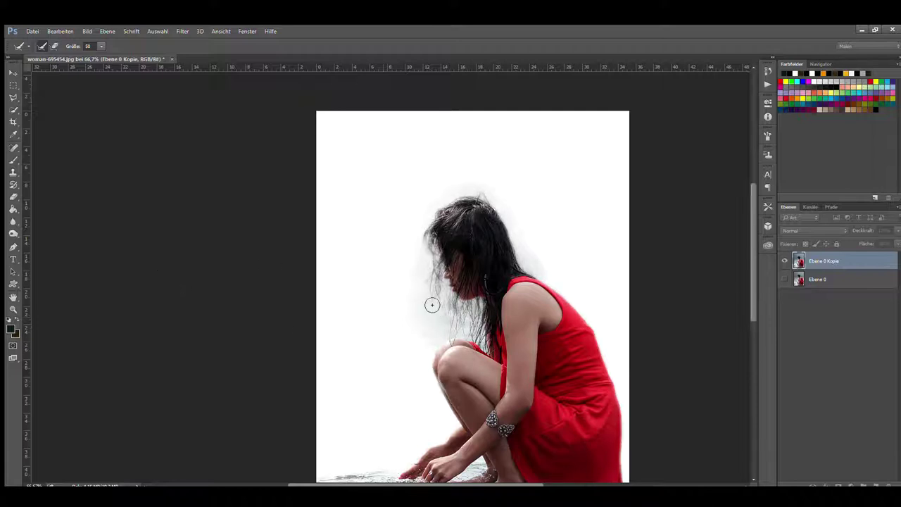
pyautogui.hotkey('ctrl', 'shift', 'z')
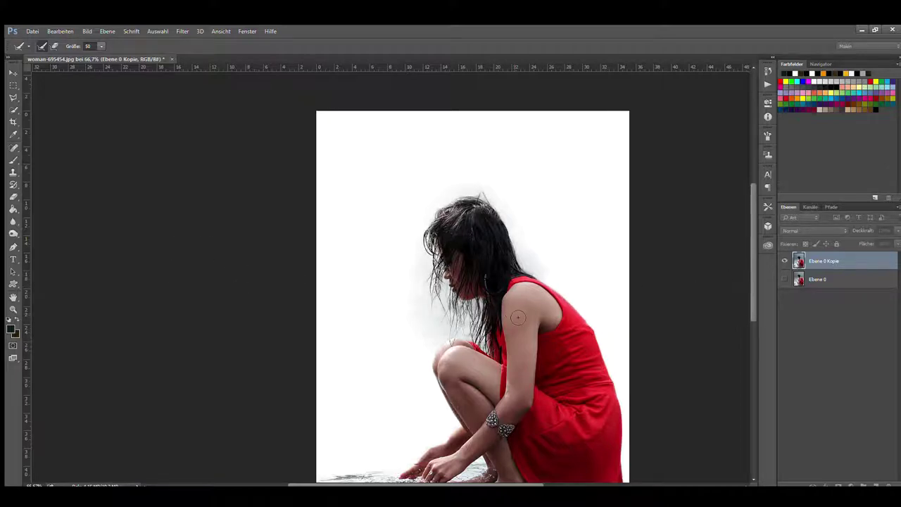
pyautogui.press('w')
pyautogui.hotkey('ctrl', 'alt', 'z')
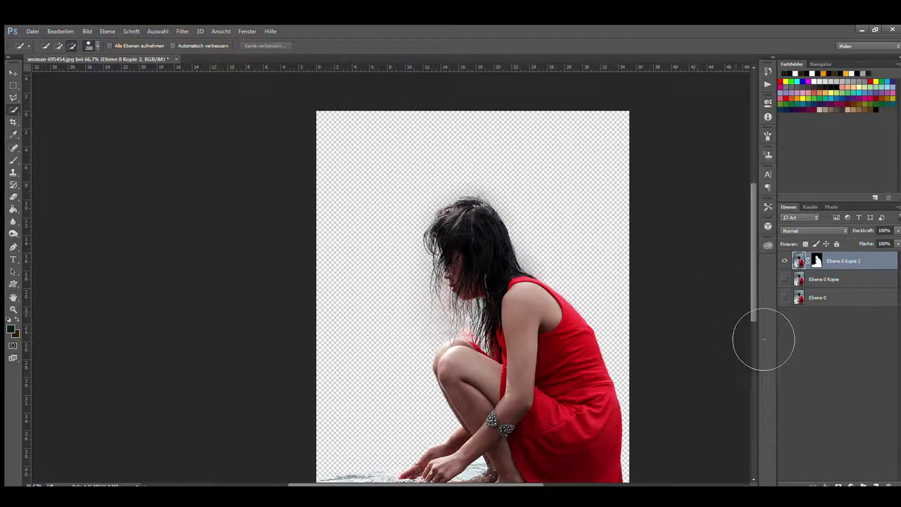
# Hide the Ebene 0 Kopie and Ebene 0 layers so only the cut-out woman shows.
pyautogui.click(785, 280)
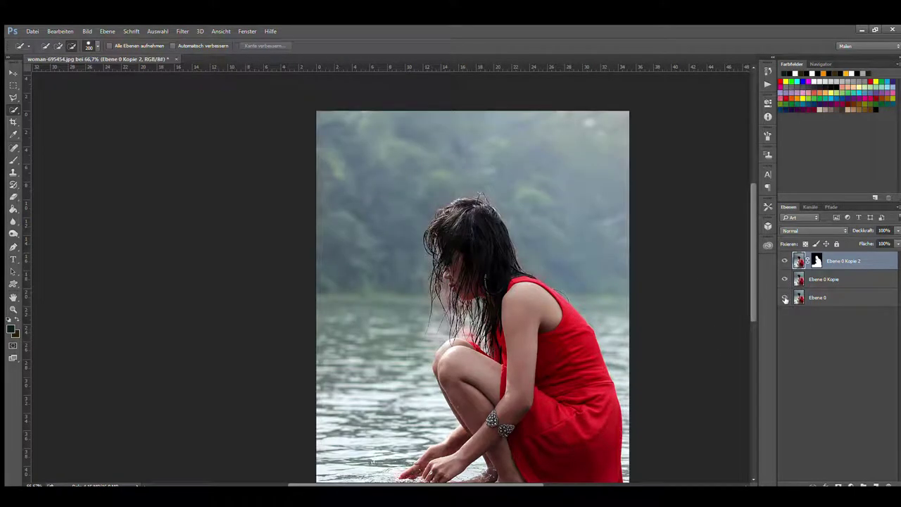
pyautogui.moveTo(787, 280); pyautogui.dragTo(785, 297)
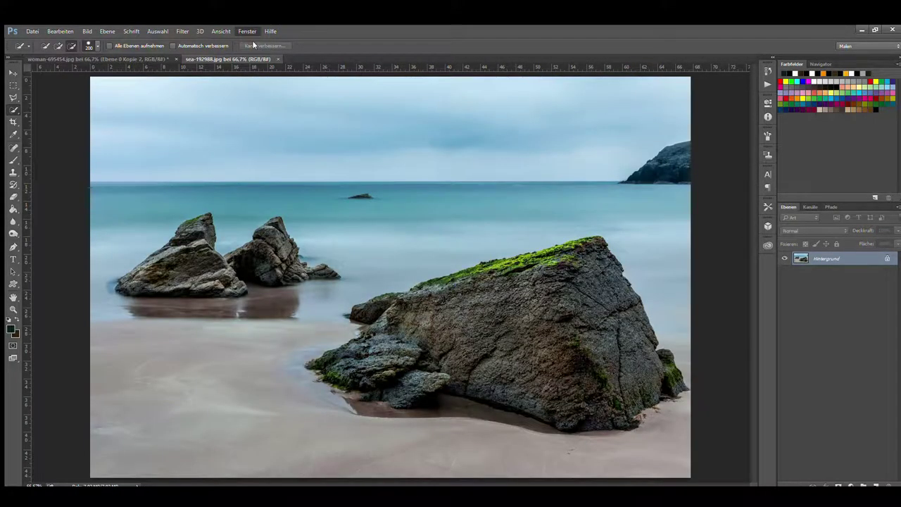
# Move the woman into sea-192988.jpg, close her original document, and place her beside the mossy rock.
pyautogui.press('v')
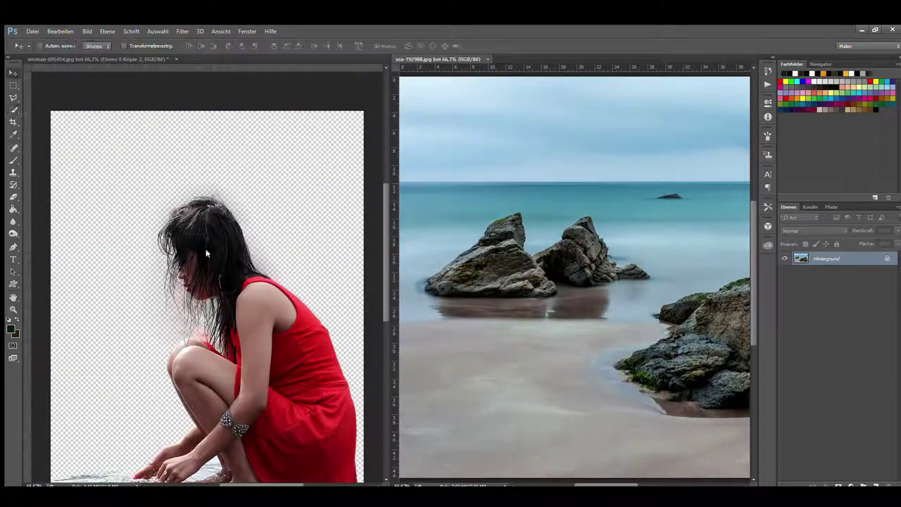
pyautogui.moveTo(245, 230)
pyautogui.mouseDown()
pyautogui.moveTo(519, 229)
pyautogui.moveTo(519, 192)
pyautogui.mouseUp()
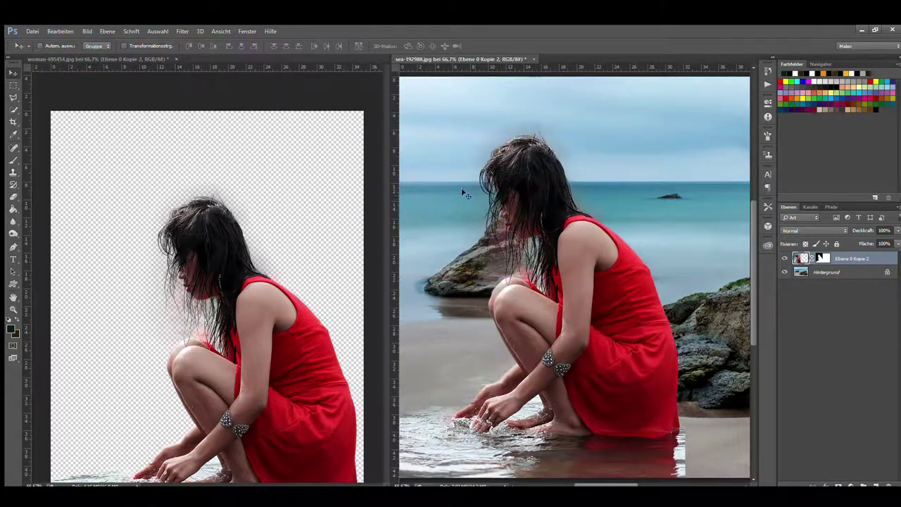
pyautogui.click(226, 277)
pyautogui.hotkey('ctrl', 'w')
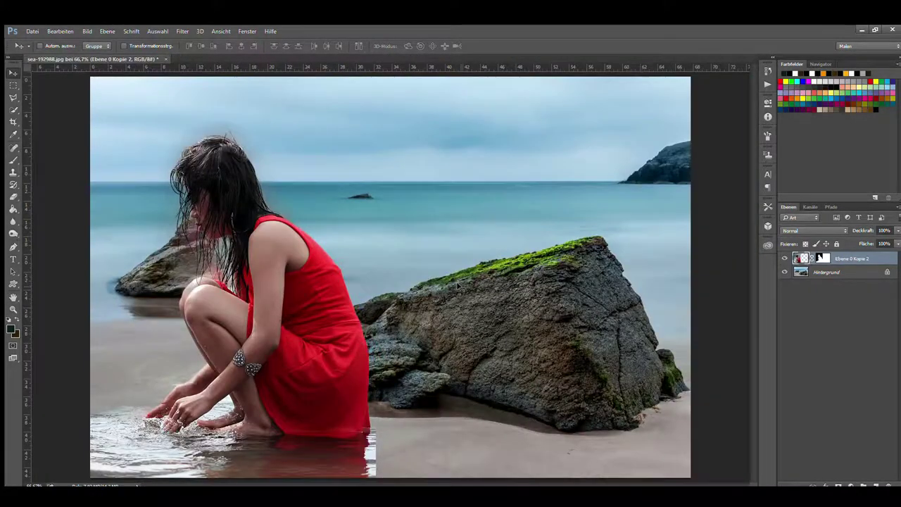
pyautogui.moveTo(322, 328)
pyautogui.mouseDown()
pyautogui.moveTo(344, 292)
pyautogui.moveTo(347, 300)
pyautogui.moveTo(414, 310)
pyautogui.mouseUp()
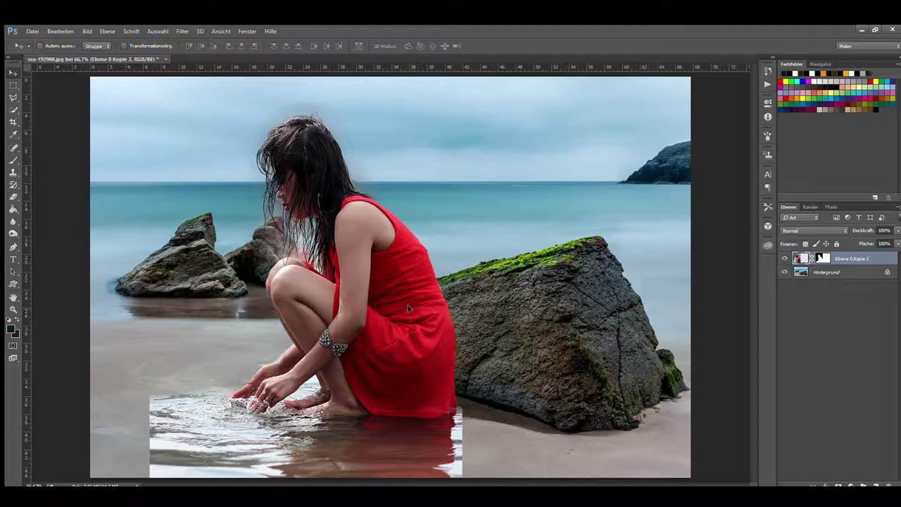
pyautogui.moveTo(415, 309); pyautogui.dragTo(405, 308)
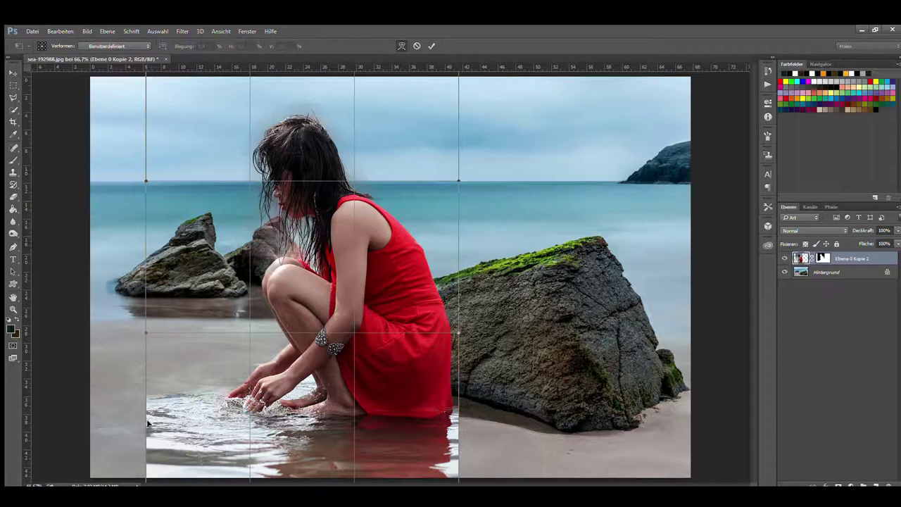
# Warp the woman layer, stretching the water patch's bottom-left corner and left edge outward, and commit.
pyautogui.hotkey('ctrl', '-')
pyautogui.moveTo(205, 429); pyautogui.dragTo(157, 435)
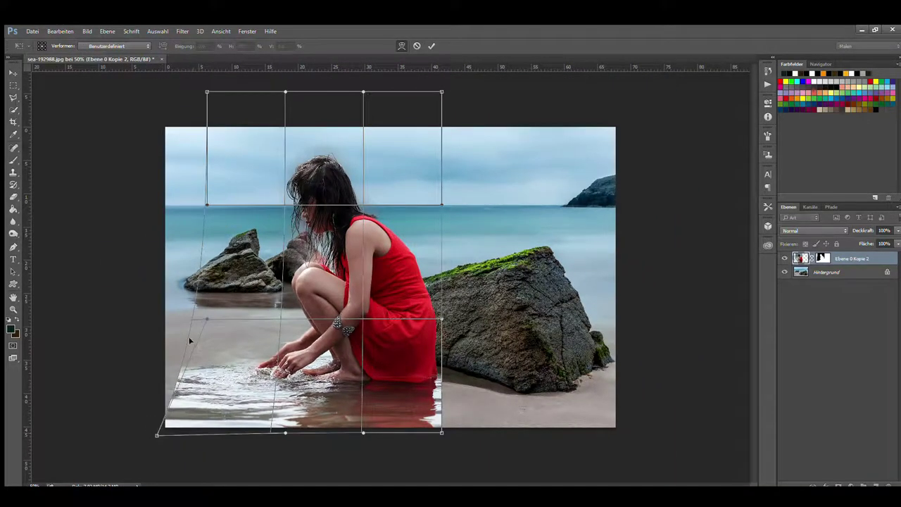
pyautogui.moveTo(204, 317); pyautogui.dragTo(191, 315)
pyautogui.moveTo(180, 314); pyautogui.dragTo(165, 316)
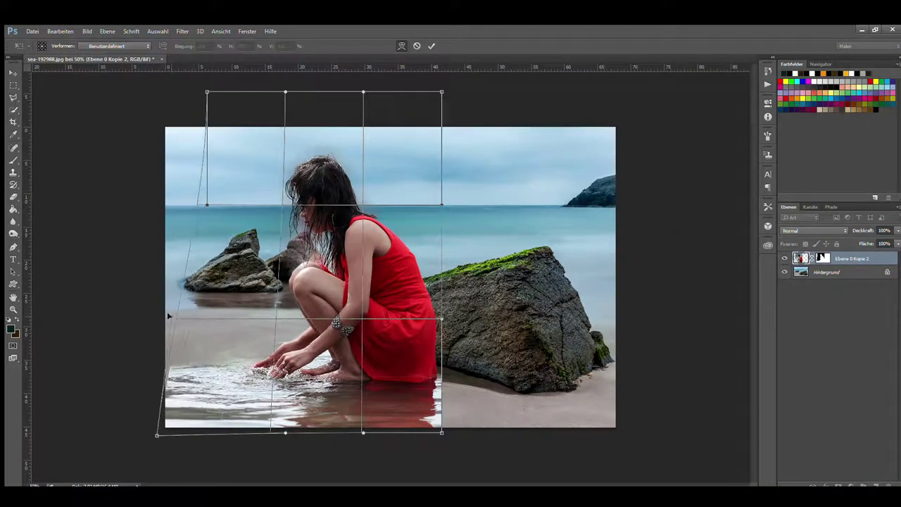
pyautogui.moveTo(190, 213); pyautogui.dragTo(177, 209)
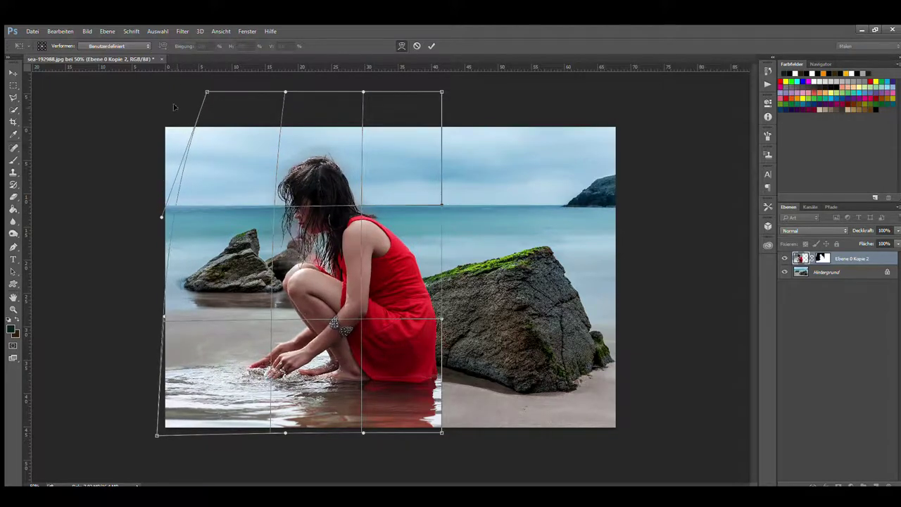
pyautogui.click(432, 46)
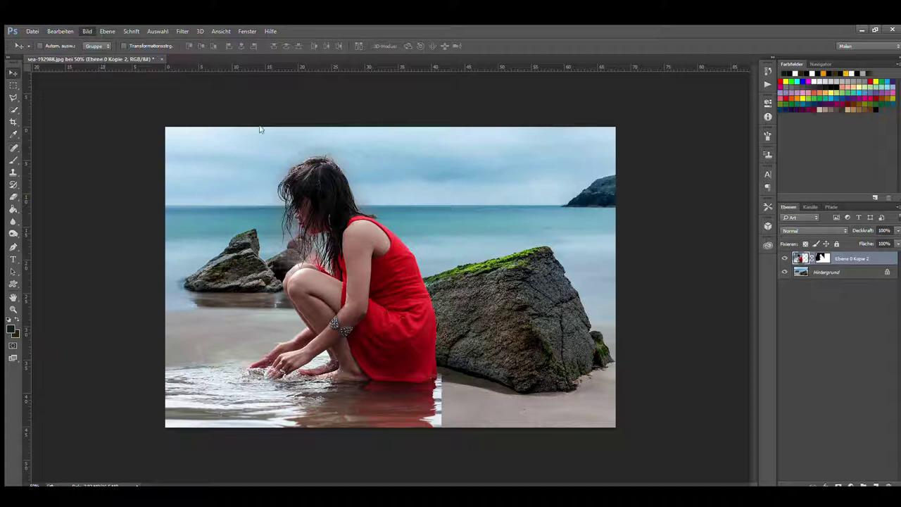
pyautogui.hotkey('ctrl', 'u')
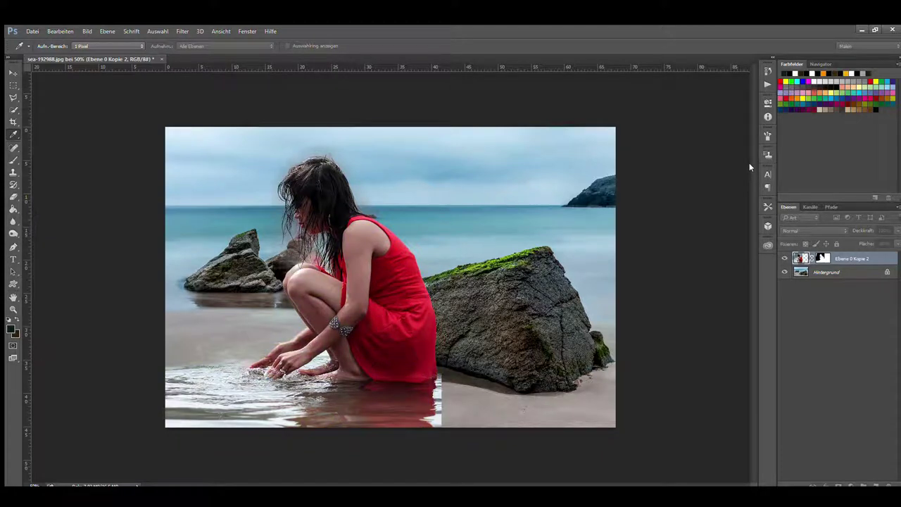
# Recolour the woman's white water to a greyish teal, then add new empty layer Ebene 1 above her.
pyautogui.press('Return')
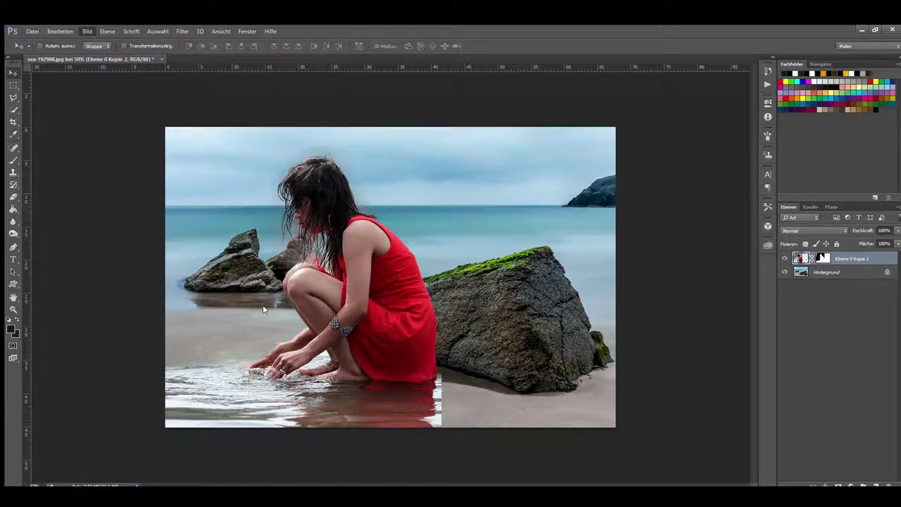
pyautogui.hotkey('ctrl', 'u')
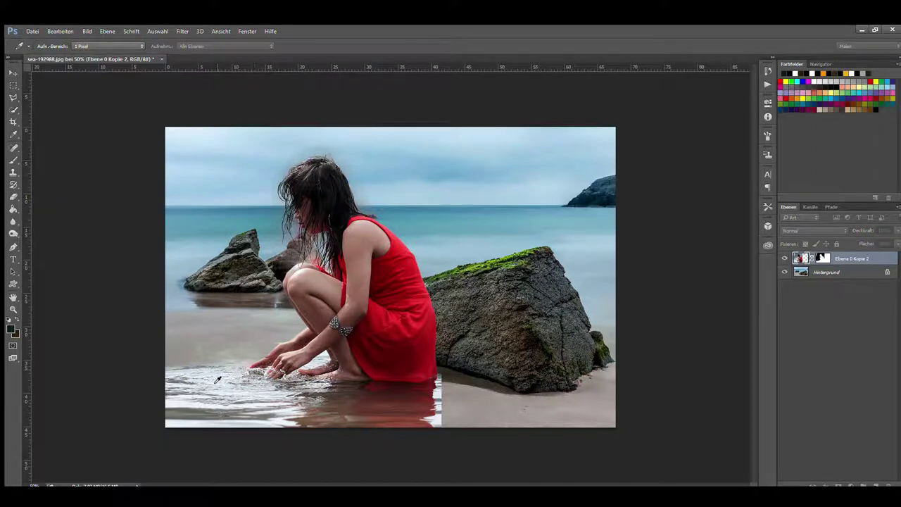
pyautogui.press('x')
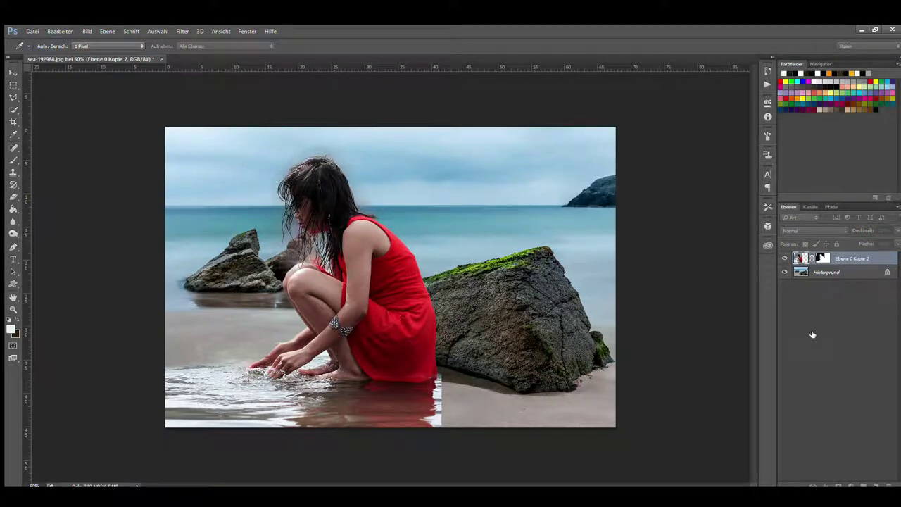
pyautogui.click(214, 232)
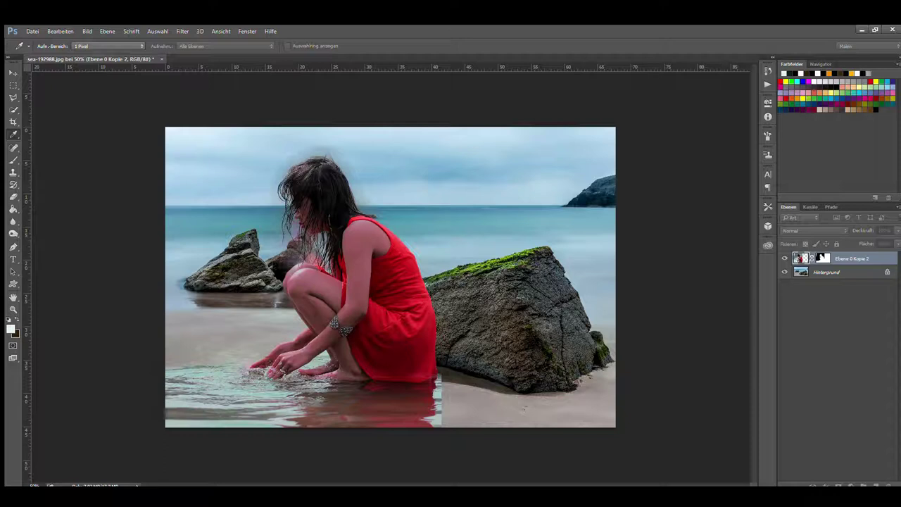
pyautogui.hotkey('shift', 'i')
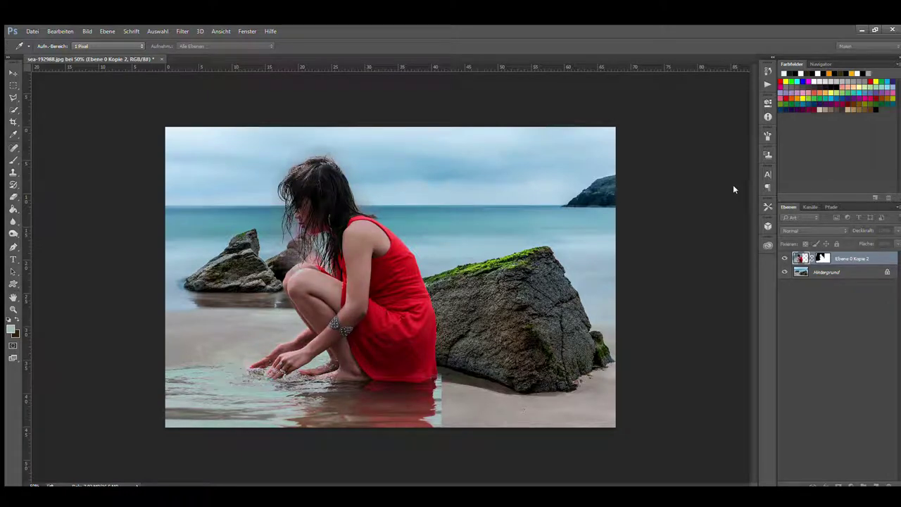
pyautogui.press('v')
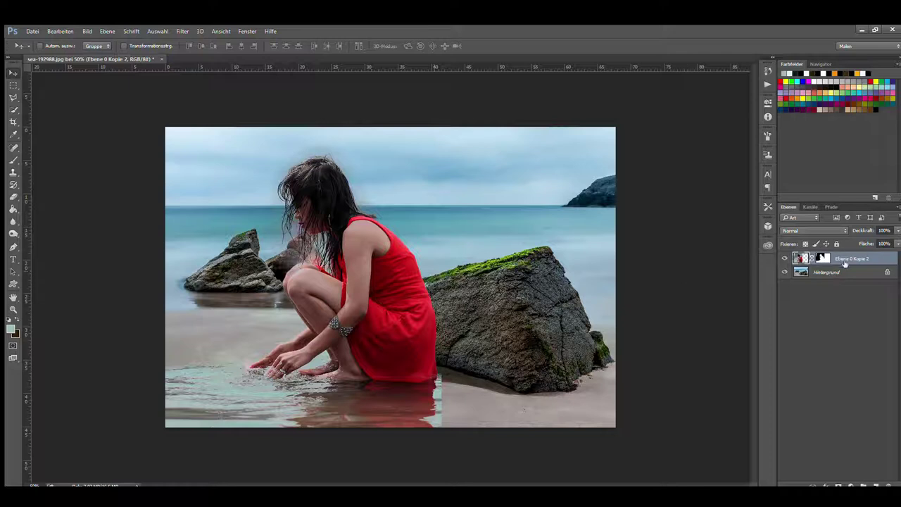
pyautogui.click(876, 485)
pyautogui.click(13, 160)
# Sample the sea teal, set Ebene 1 to Multiply, and tint the foreground water with a small brush.
pyautogui.press('i')
pyautogui.click(202, 242)
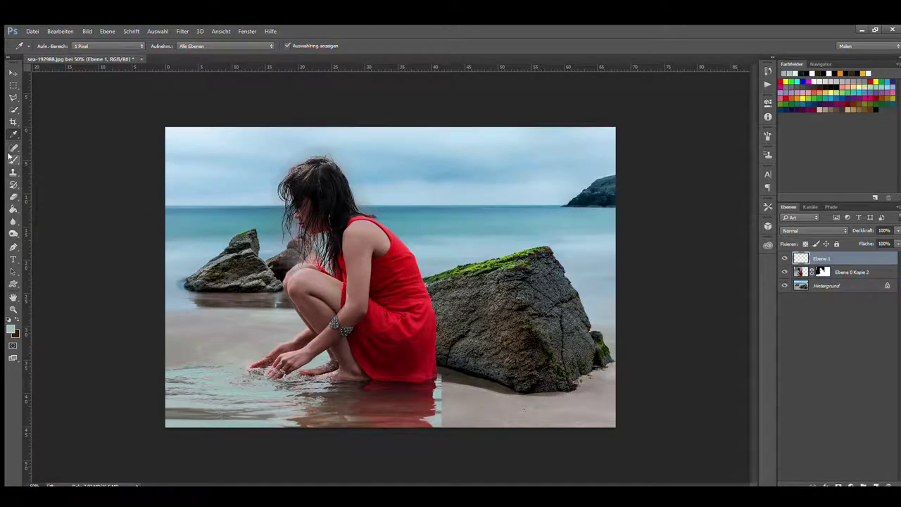
pyautogui.press('b')
pyautogui.scroll(-3, 836, 232)
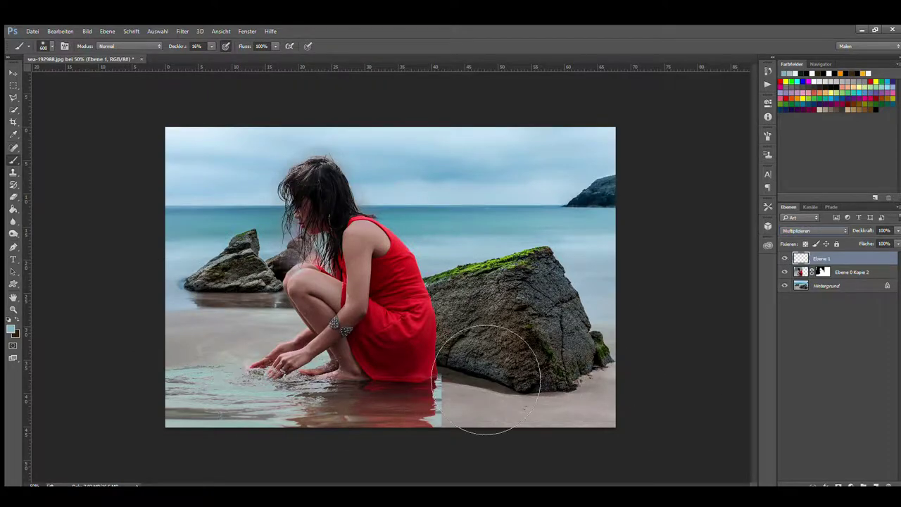
pyautogui.hotkey('ctrl', '+')
pyautogui.press('[')
pyautogui.press('[')
pyautogui.press('[')
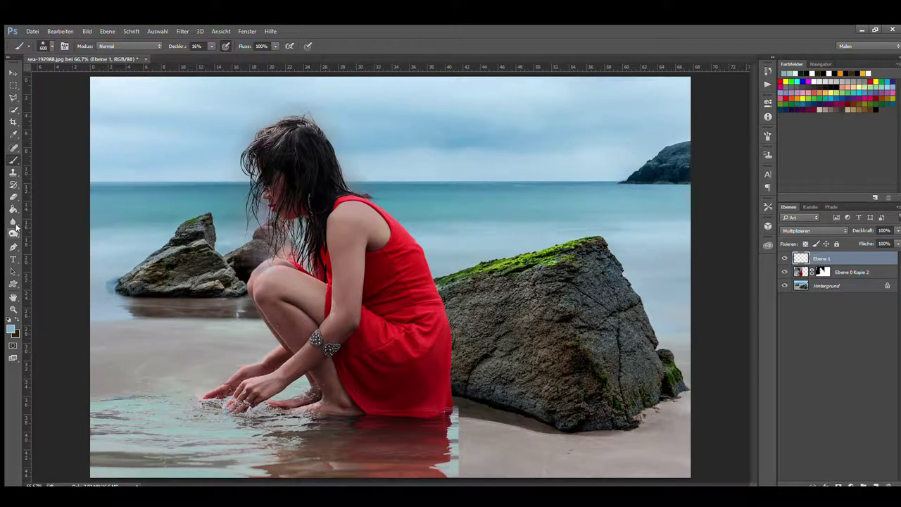
pyautogui.moveTo(139, 433)
pyautogui.mouseDown()
pyautogui.moveTo(436, 473)
pyautogui.moveTo(198, 426)
pyautogui.moveTo(244, 354)
pyautogui.mouseUp()
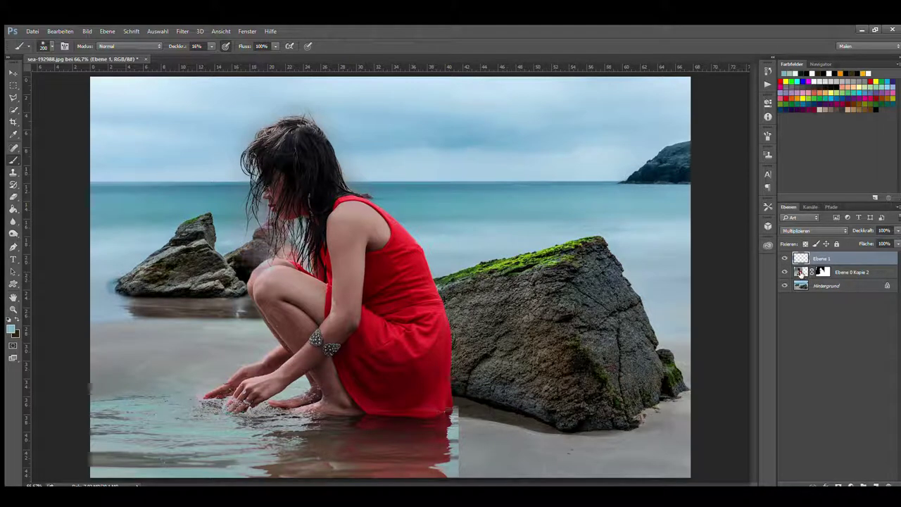
pyautogui.click(822, 272)
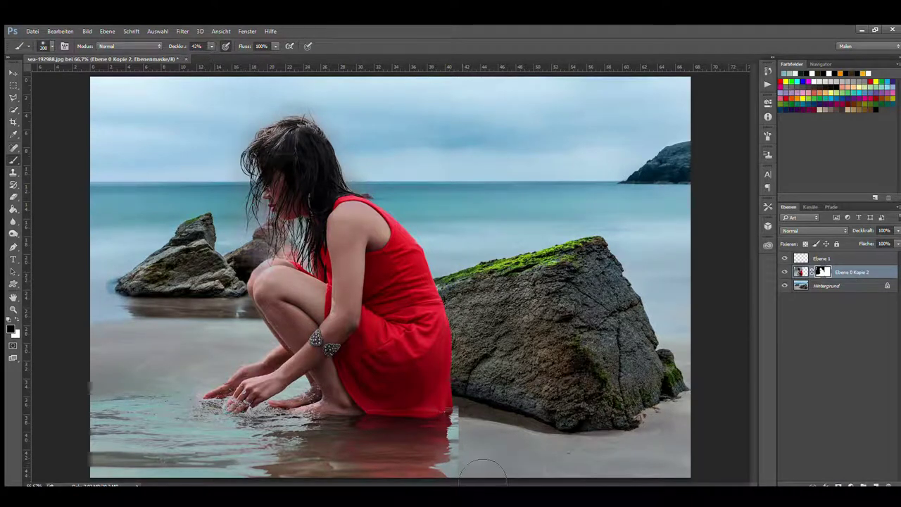
# On the woman's layer mask, paint black to fade the red-fringed waterline right of the dress into sand.
pyautogui.press('[')
pyautogui.press('[')
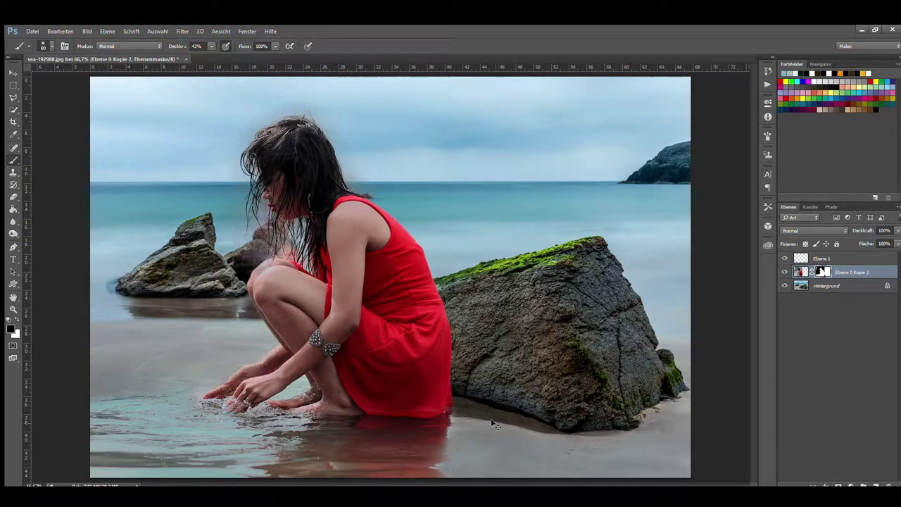
pyautogui.scroll(1, 493, 424)
pyautogui.scroll(1, 481, 437)
pyautogui.press('[')
pyautogui.press('[')
pyautogui.press('[')
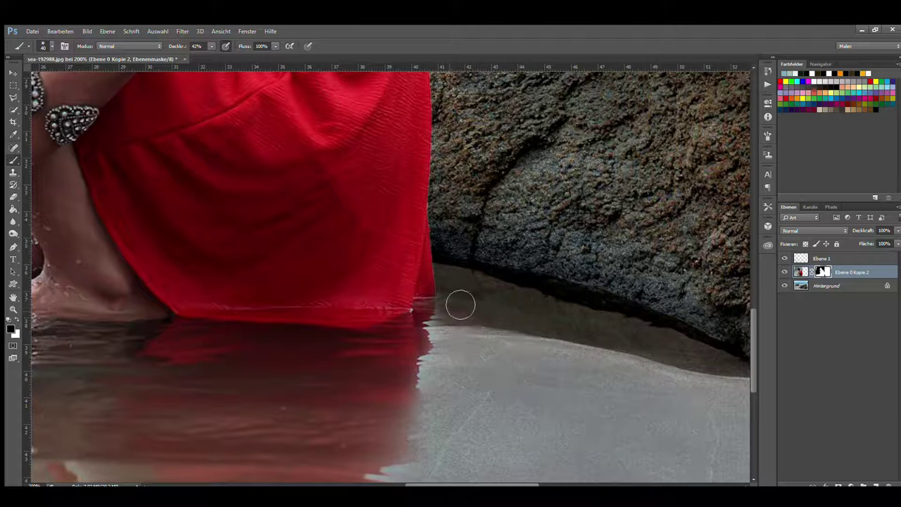
pyautogui.moveTo(449, 333); pyautogui.dragTo(435, 417)
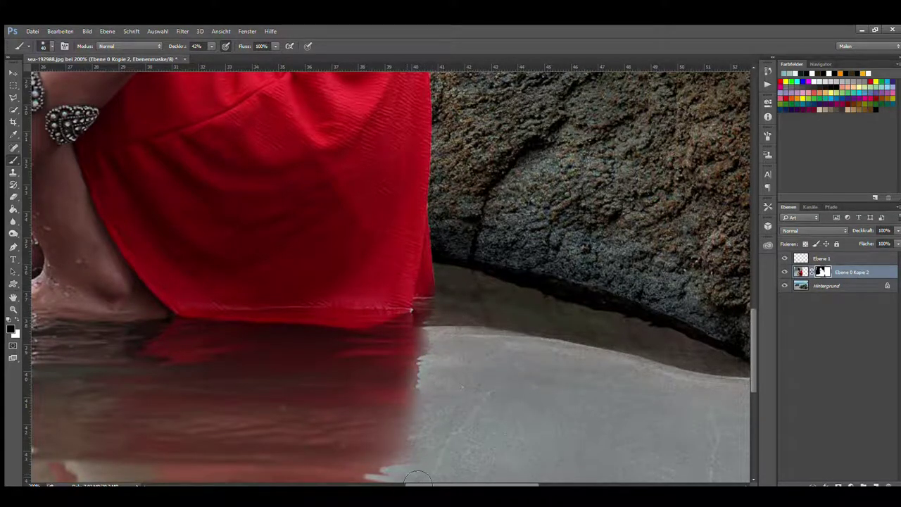
pyautogui.scroll(-3, 415, 437)
pyautogui.hotkey('ctrl', '0')
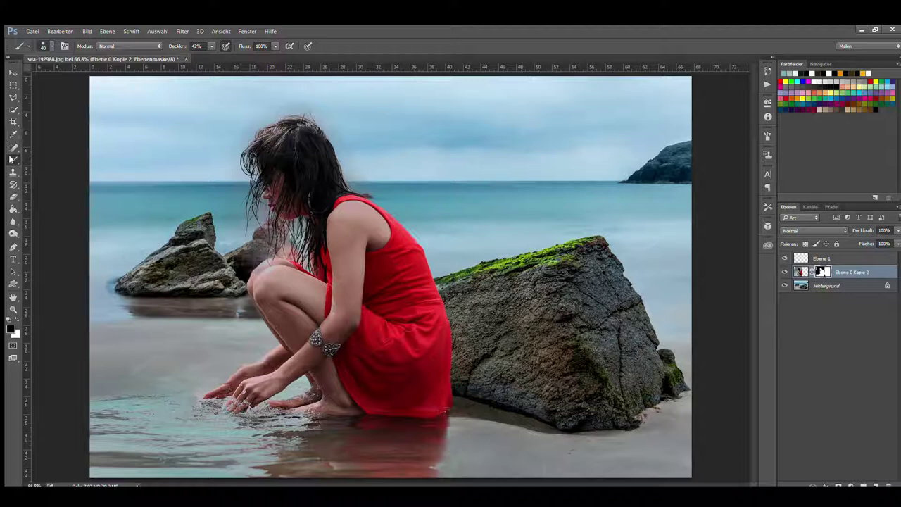
pyautogui.click(12, 97)
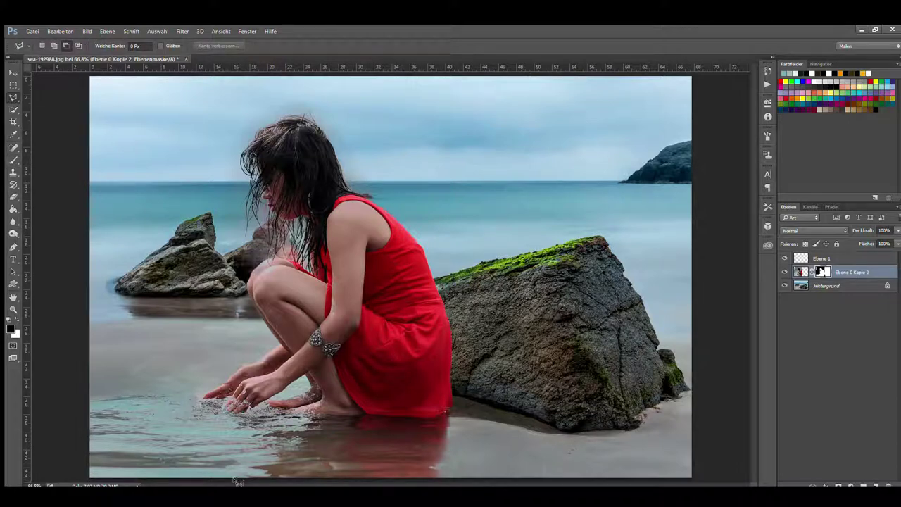
# Trace a freehand selection around the dress reflection area below the woman's feet.
pyautogui.moveTo(262, 419); pyautogui.dragTo(451, 422)
pyautogui.moveTo(438, 467)
pyautogui.mouseDown()
pyautogui.moveTo(433, 482)
pyautogui.moveTo(235, 482)
pyautogui.mouseUp()
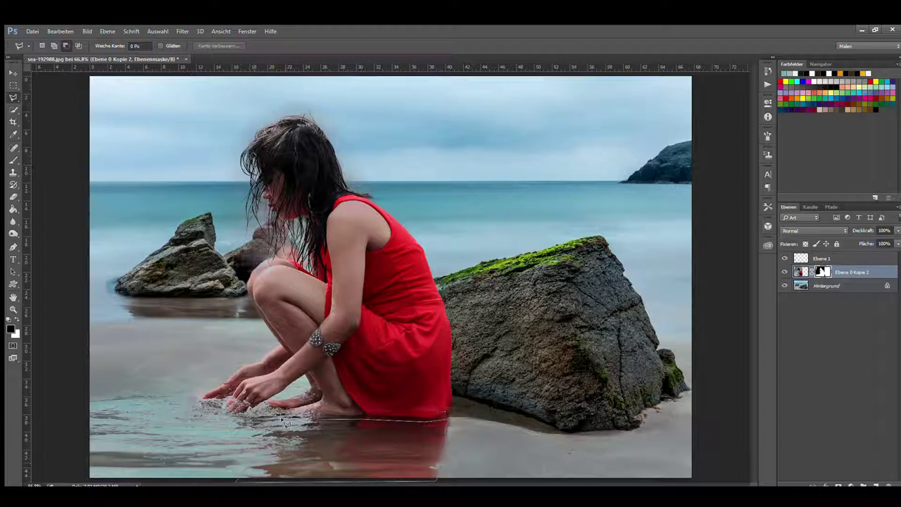
pyautogui.moveTo(272, 419); pyautogui.dragTo(266, 420)
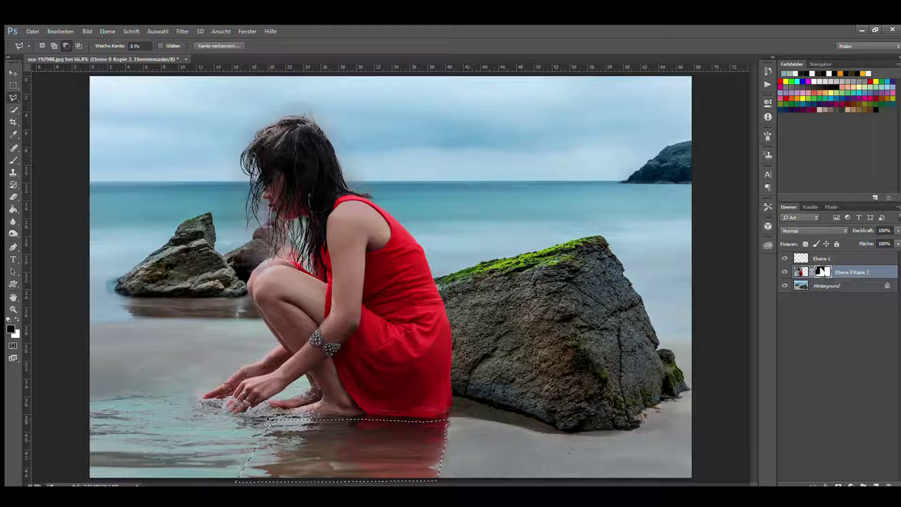
# Stretch the selection downward and rotate it about 28° across the wet sand.
pyautogui.hotkey('ctrl', 't')
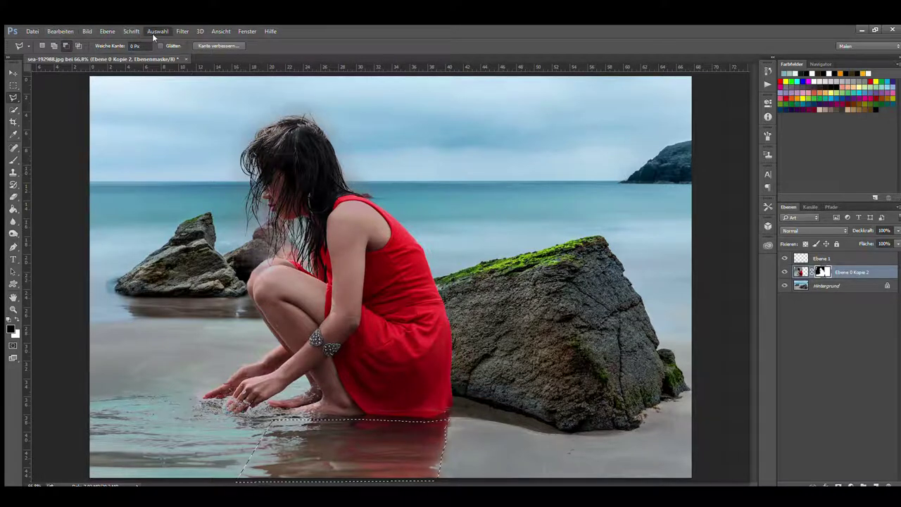
pyautogui.moveTo(236, 481); pyautogui.dragTo(206, 477)
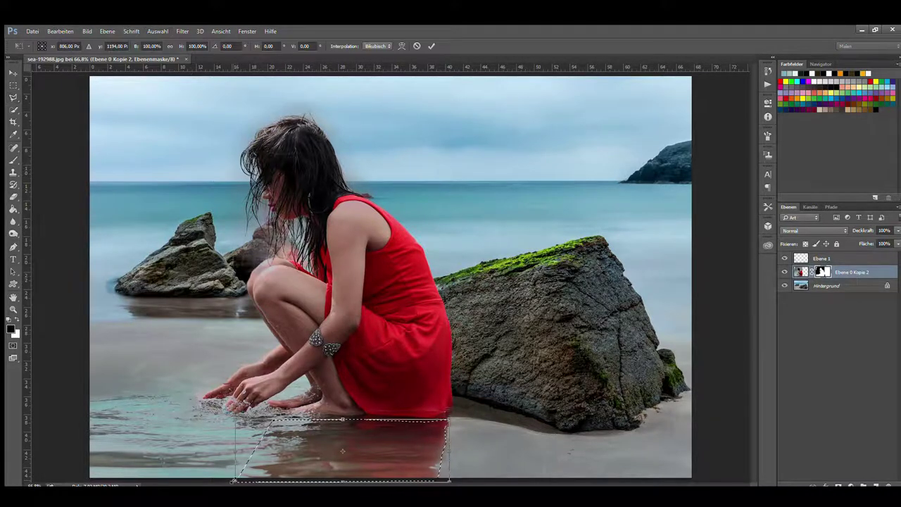
pyautogui.moveTo(449, 479); pyautogui.dragTo(437, 484)
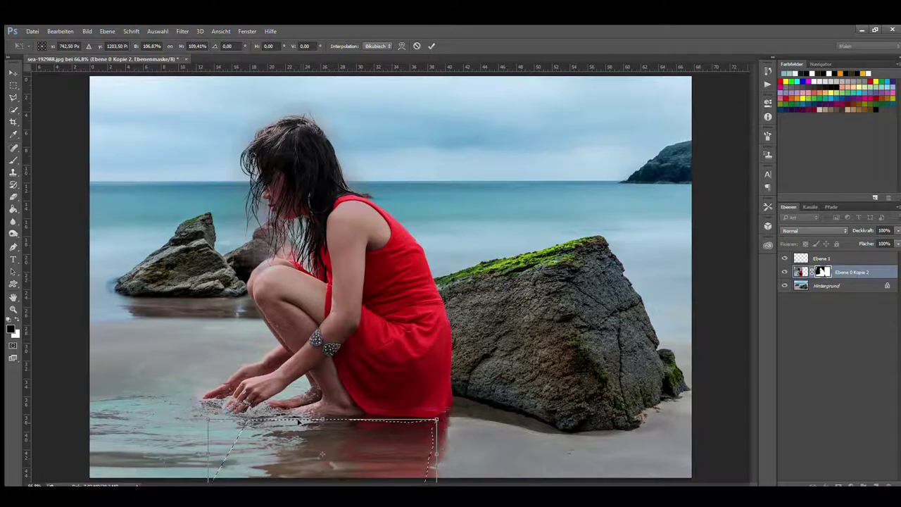
pyautogui.moveTo(314, 410); pyautogui.dragTo(336, 409)
pyautogui.moveTo(322, 438)
pyautogui.mouseDown()
pyautogui.moveTo(380, 448)
pyautogui.moveTo(376, 429)
pyautogui.mouseUp()
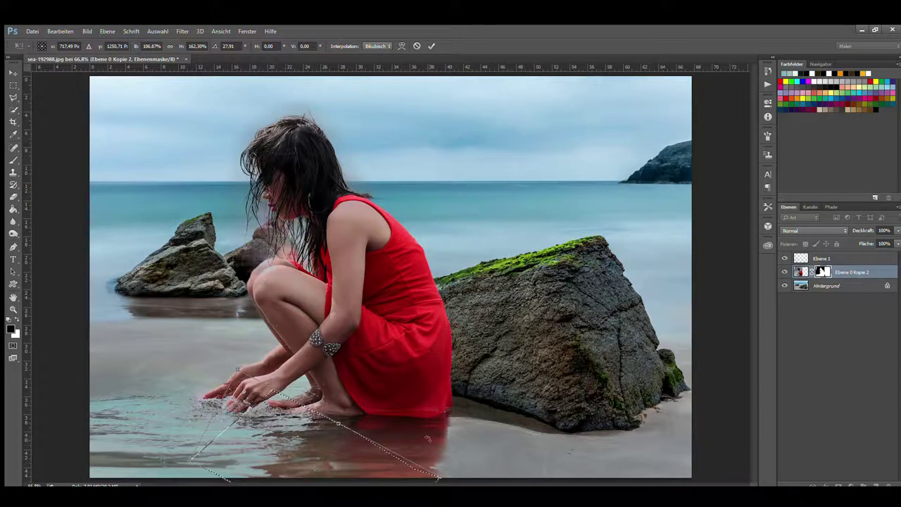
pyautogui.moveTo(325, 418); pyautogui.dragTo(328, 405)
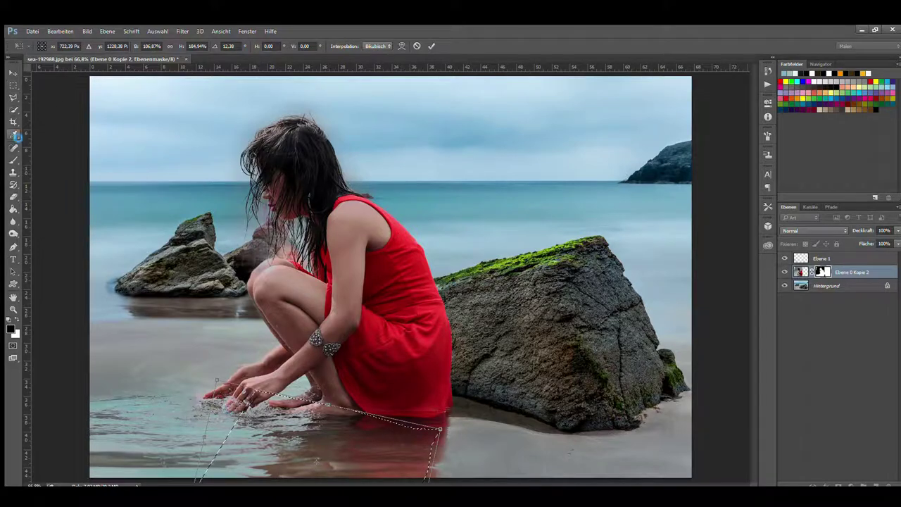
pyautogui.press('Return')
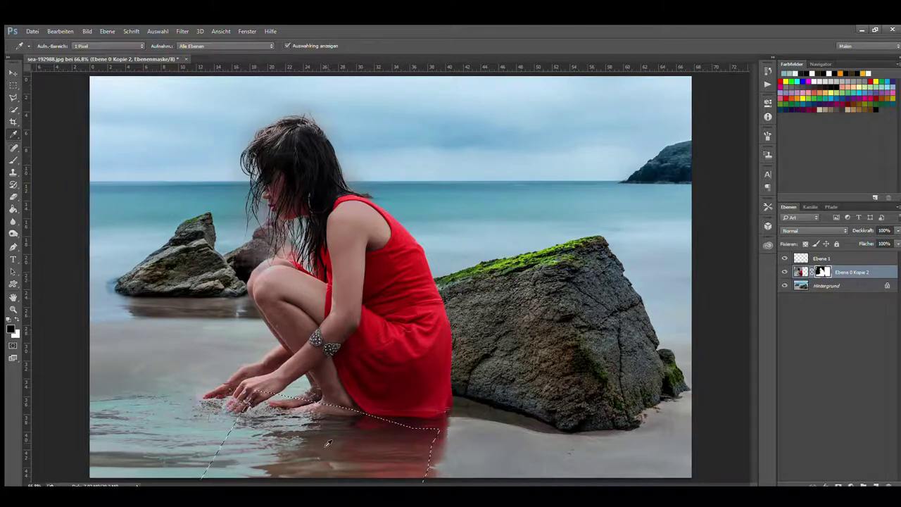
# Add a new empty layer and sample the dress's red colour for the reflection.
pyautogui.press('x')
pyautogui.click(13, 161)
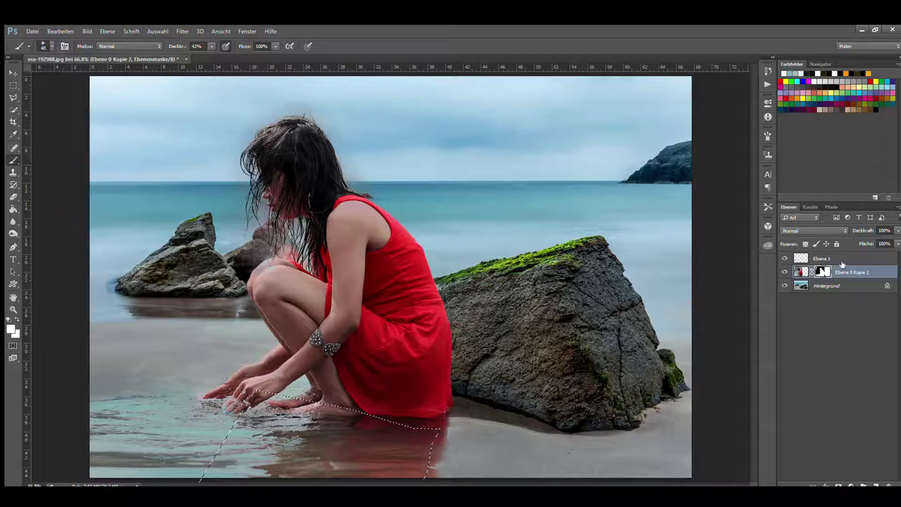
pyautogui.hotkey('ctrl', 'shift', 'alt', 'n')
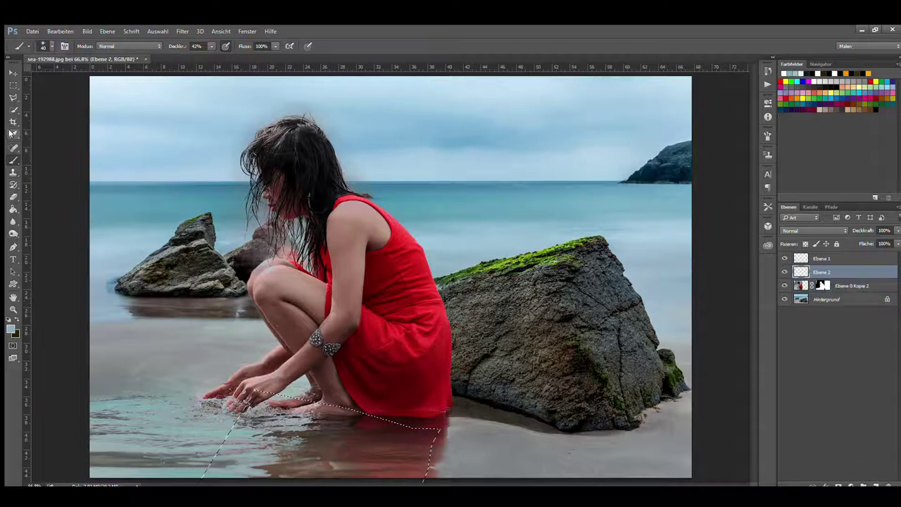
pyautogui.click(13, 134)
pyautogui.press('b')
# Paint a soft dark red reflection inside the selection with 200/100 brushes, then deselect.
pyautogui.moveTo(285, 458)
pyautogui.mouseDown()
pyautogui.moveTo(281, 466)
pyautogui.moveTo(322, 467)
pyautogui.moveTo(262, 479)
pyautogui.moveTo(232, 472)
pyautogui.mouseUp()
pyautogui.press(']')
pyautogui.press(']')
pyautogui.moveTo(320, 470)
pyautogui.mouseDown()
pyautogui.moveTo(413, 474)
pyautogui.moveTo(342, 459)
pyautogui.moveTo(334, 468)
pyautogui.mouseUp()
pyautogui.press('[')
pyautogui.press('[')
pyautogui.press('[')
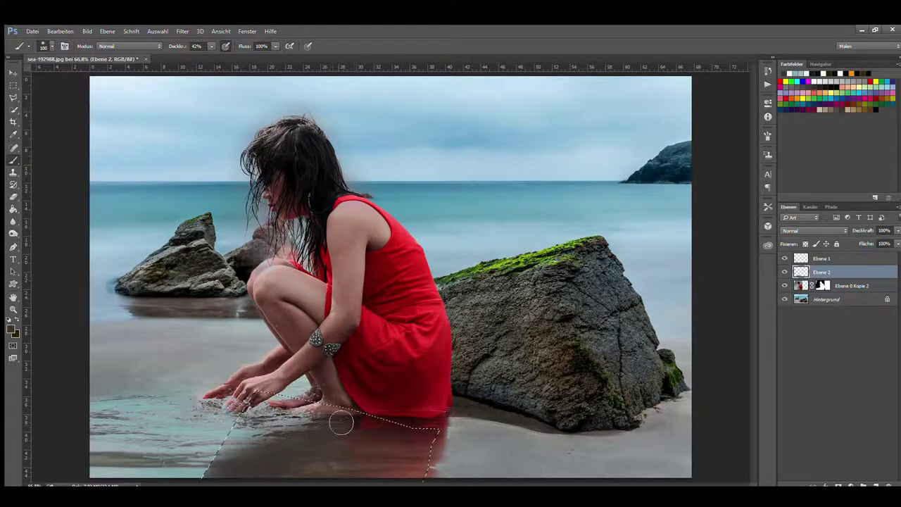
pyautogui.click(13, 134)
pyautogui.press('b')
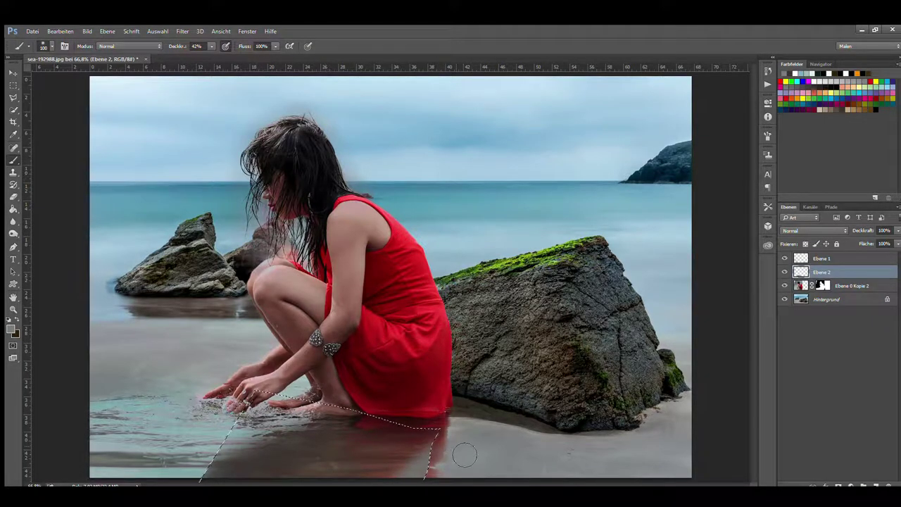
pyautogui.hotkey('ctrl', 'd')
pyautogui.click(13, 172)
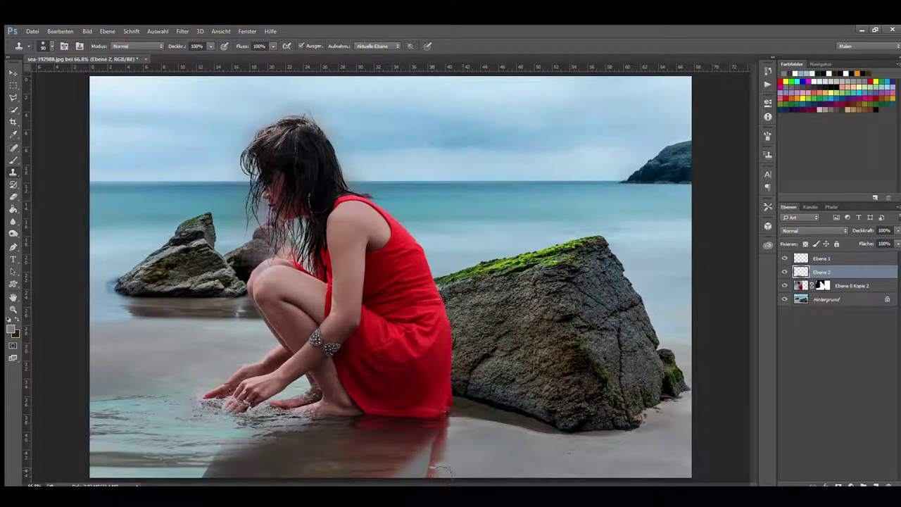
# Make the woman layer active, compare its visibility, and disable its layer mask.
pyautogui.click(802, 284)
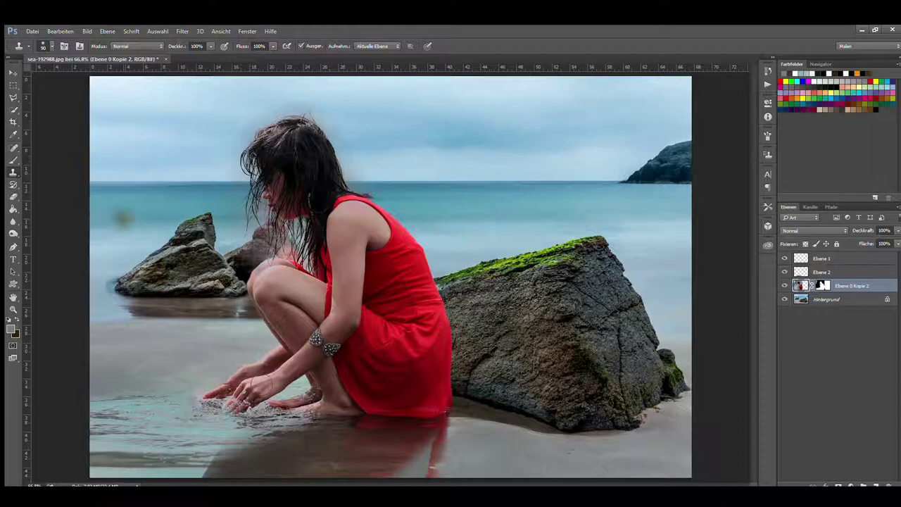
pyautogui.click(785, 285)
pyautogui.click(785, 285)
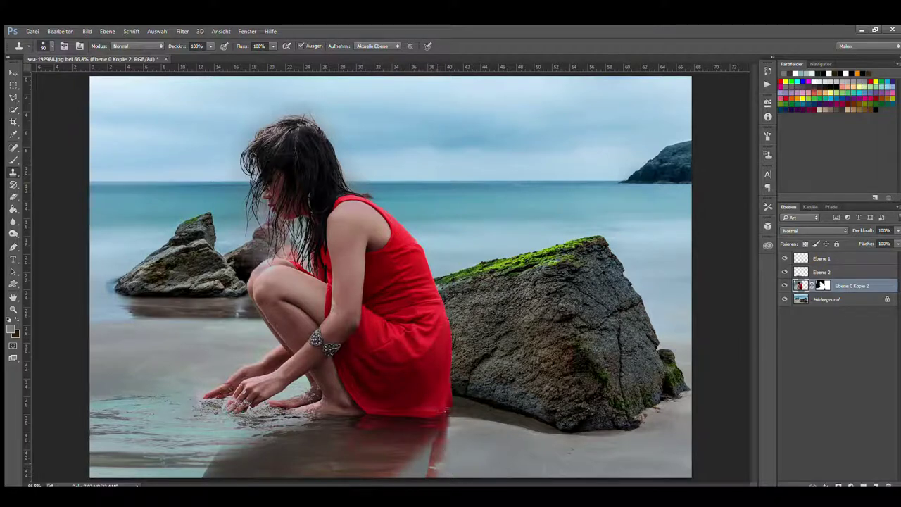
pyautogui.click(821, 284)
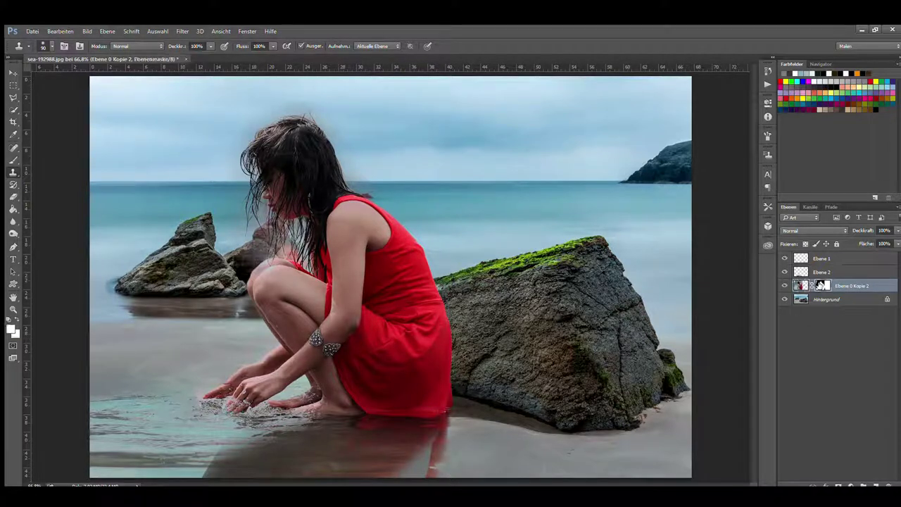
pyautogui.hotkey('ctrl', 'z')
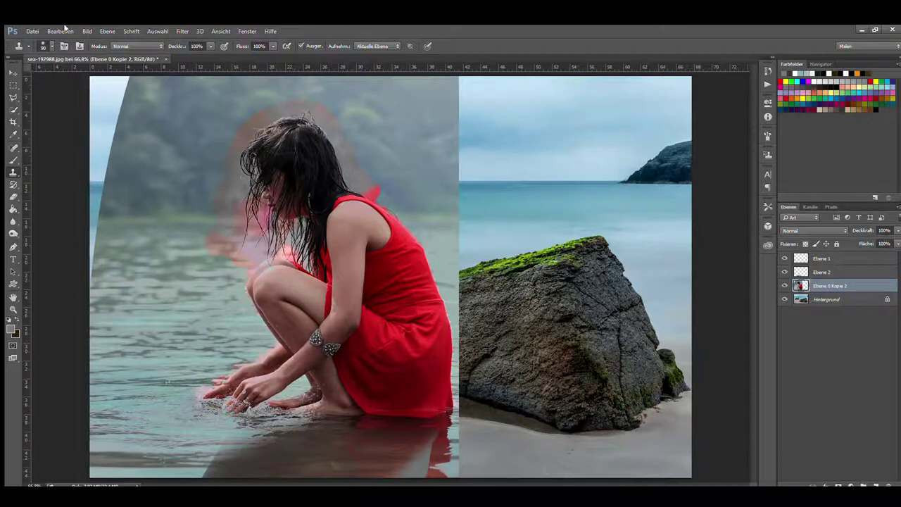
# Re-enable the woman's mask and duplicate her layer to thicken the hair edge.
pyautogui.hotkey('ctrl', 'z')
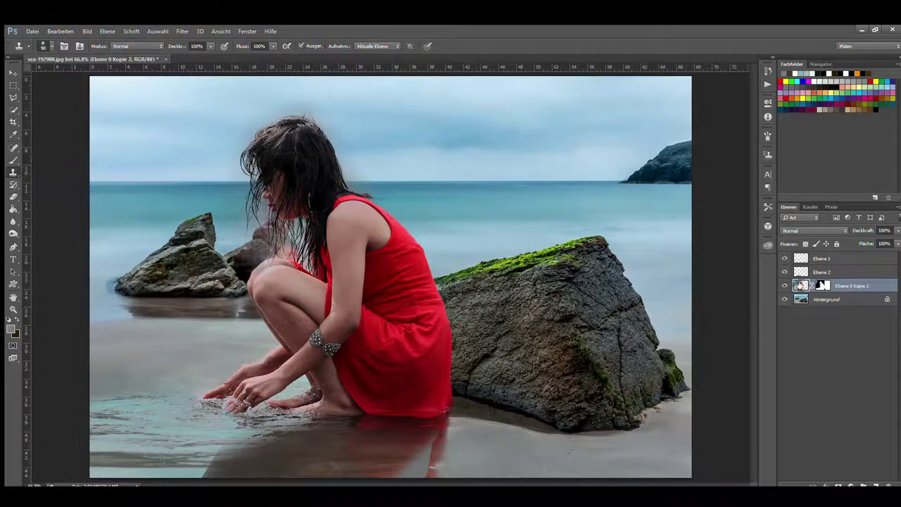
pyautogui.click(823, 286)
pyautogui.hotkey('ctrl', 'j')
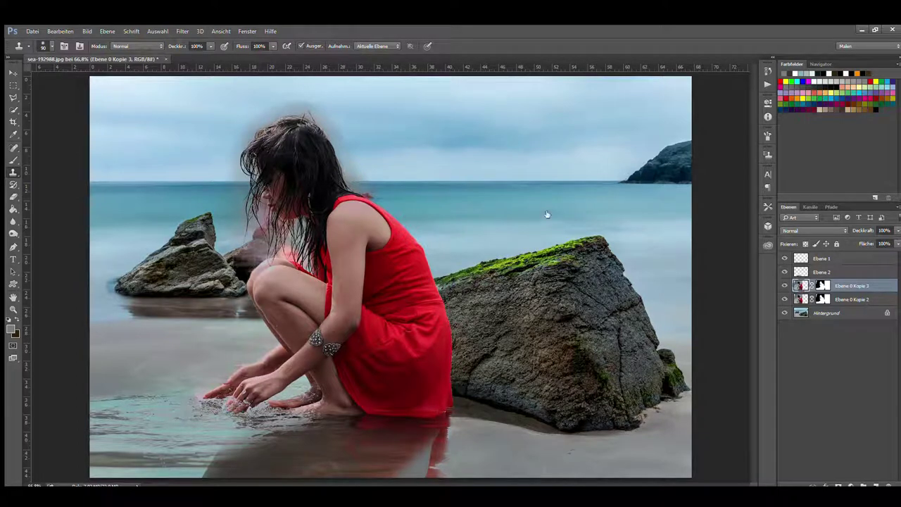
# Clone-stamp over a spot in the red reflection on the reflection layer.
pyautogui.press('h')
pyautogui.press('s')
pyautogui.hotkey('alt', ']')
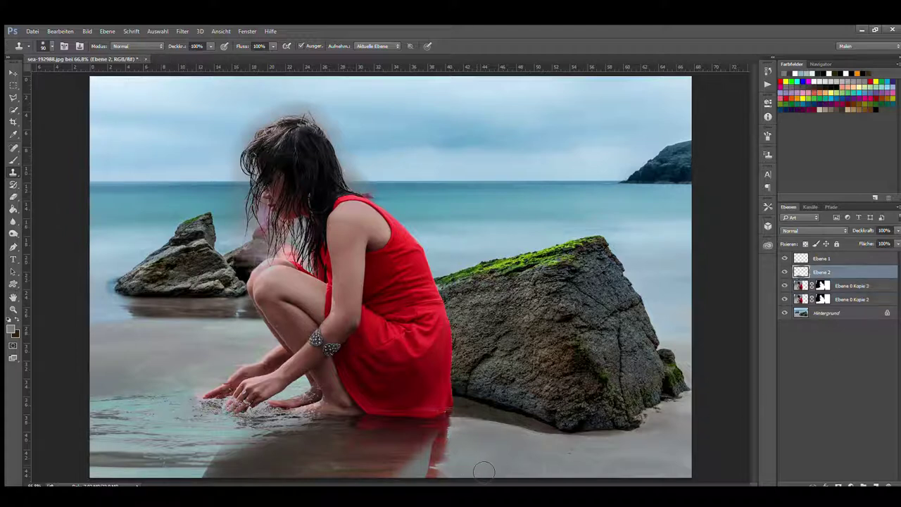
pyautogui.keyDown('alt'); pyautogui.click(477, 465); pyautogui.keyUp('alt')
pyautogui.click(451, 464)
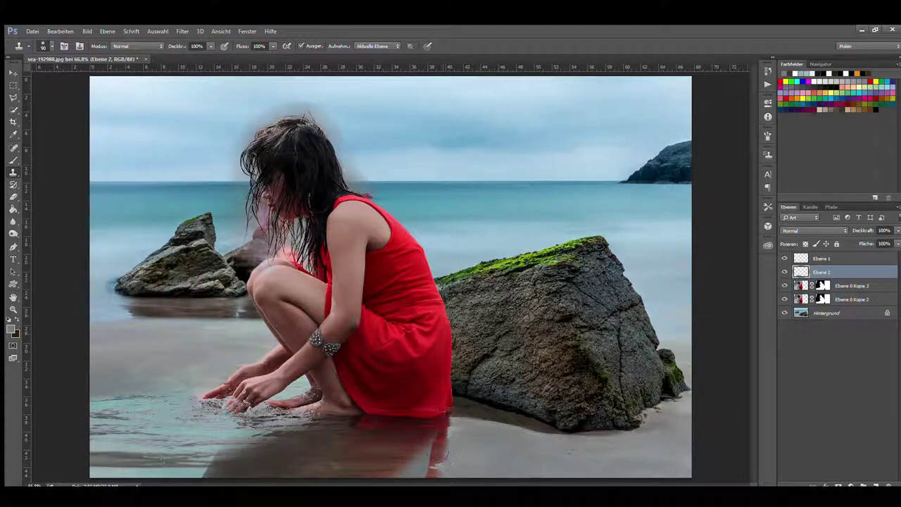
# Add a layer mask to Ebene 2, ready a black 175 brush, and drop opacity to 67%.
pyautogui.click(13, 160)
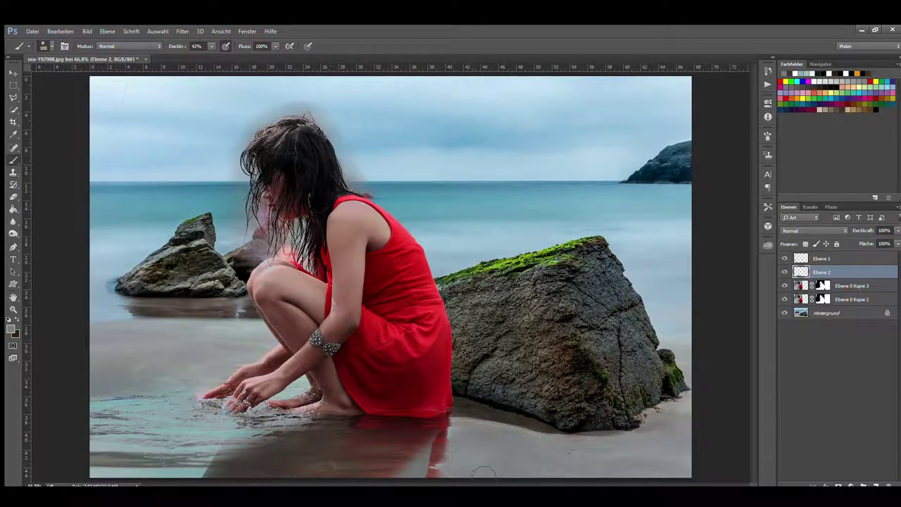
pyautogui.press('i')
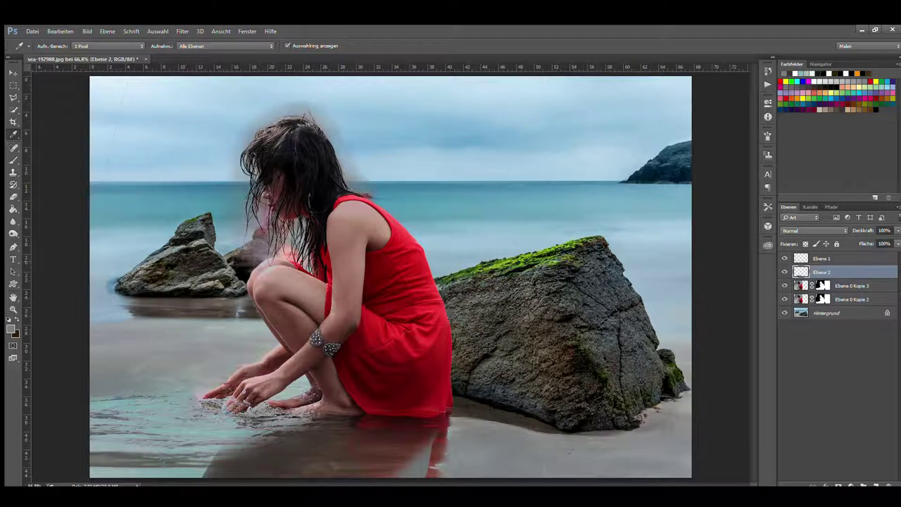
pyautogui.click(838, 485)
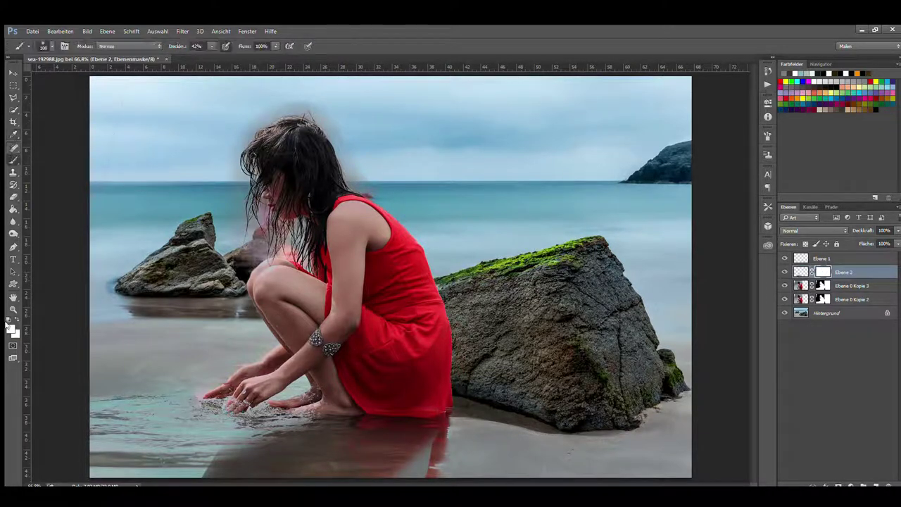
pyautogui.press('b')
pyautogui.press('x')
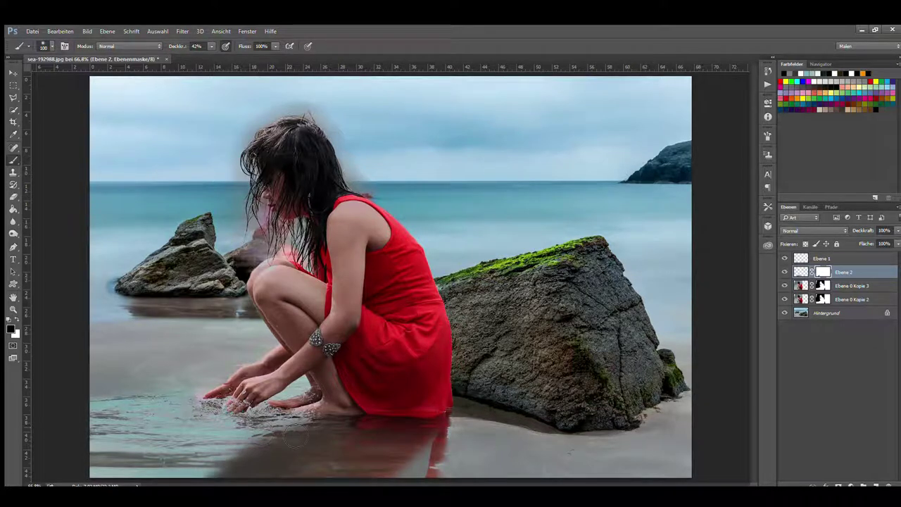
pyautogui.press(']')
pyautogui.press(']')
pyautogui.press(']')
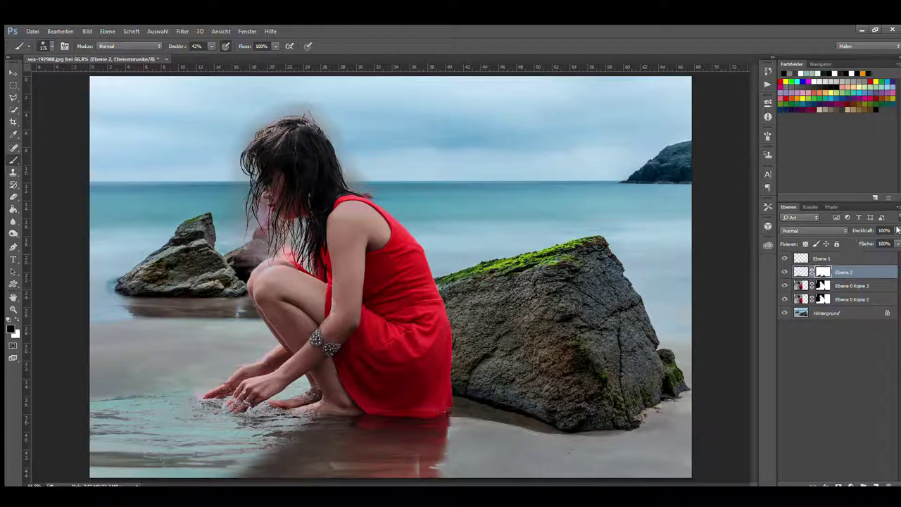
pyautogui.moveTo(895, 232); pyautogui.dragTo(873, 235)
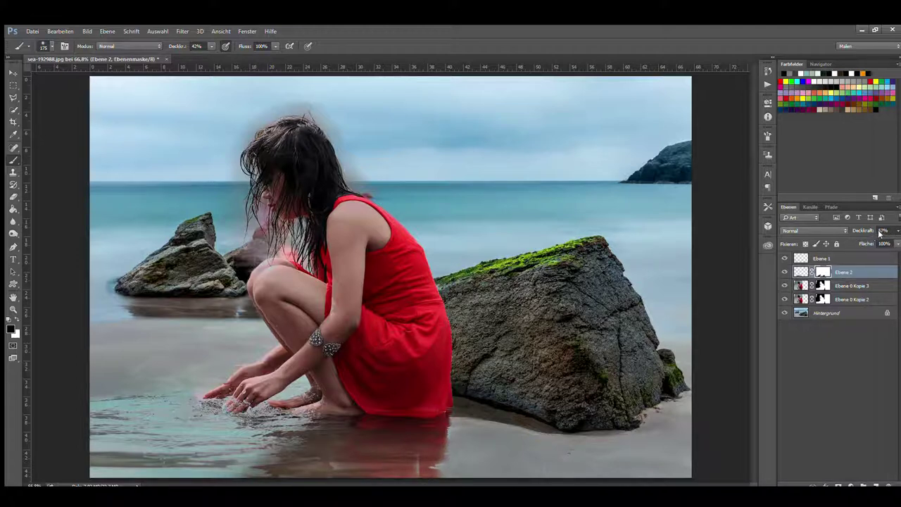
# Compare layers via visibility toggles and clone out the dark patch in the reflection.
pyautogui.click(785, 286)
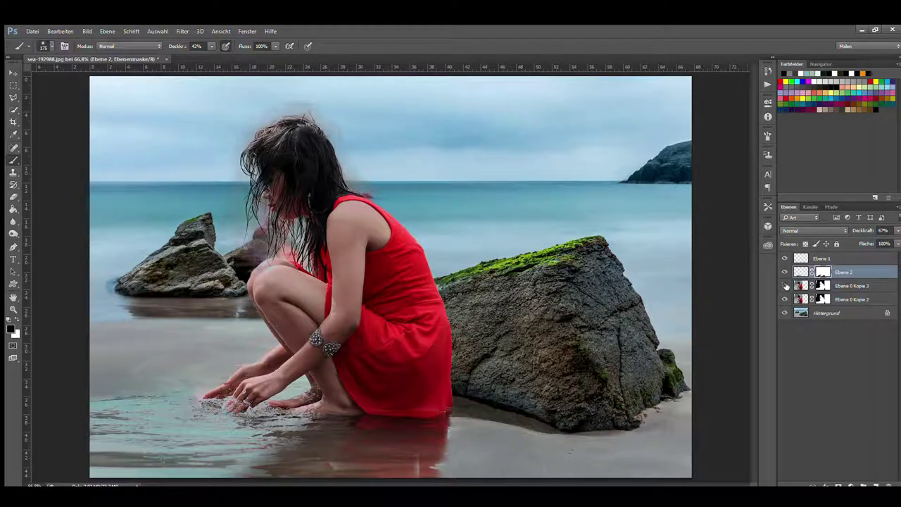
pyautogui.click(785, 286)
pyautogui.click(785, 272)
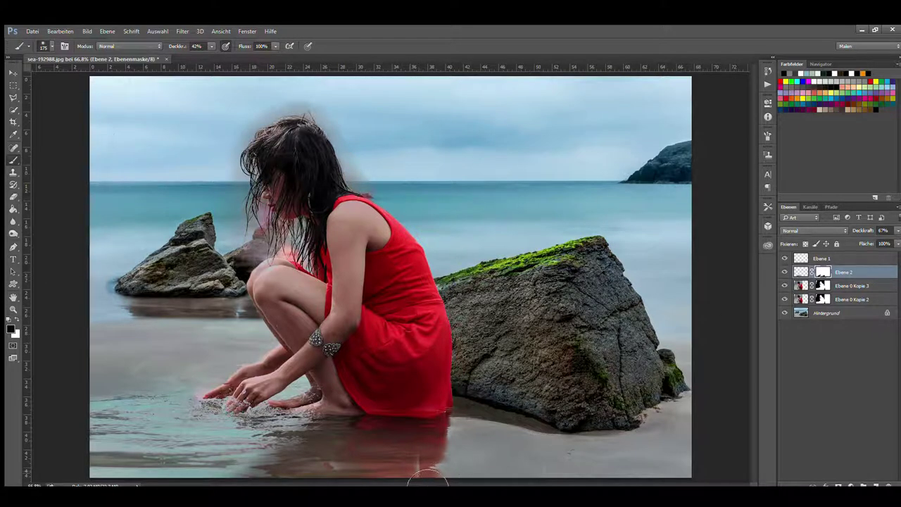
pyautogui.click(12, 172)
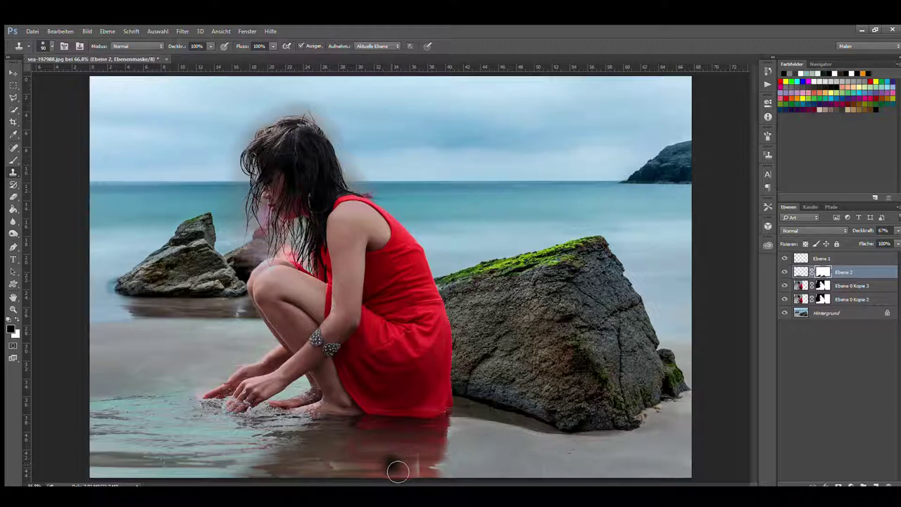
pyautogui.moveTo(392, 459); pyautogui.dragTo(395, 475)
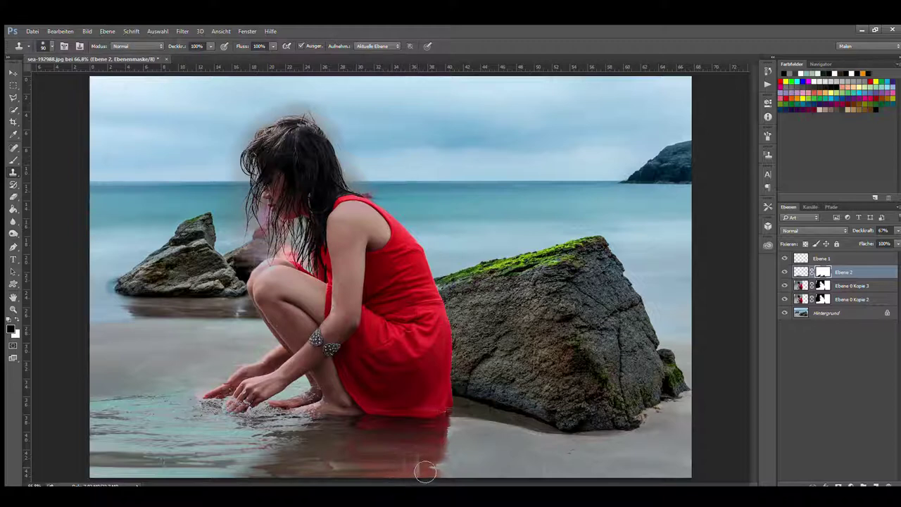
pyautogui.click(797, 285)
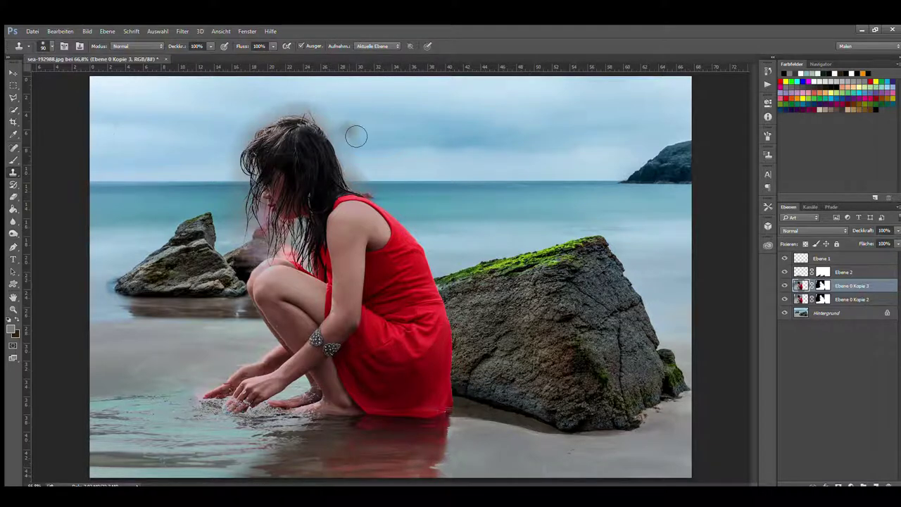
# Paint the Ebene 0 Kopie 3 mask to clear grey haze beside and above the hair.
pyautogui.moveTo(223, 213); pyautogui.dragTo(233, 211)
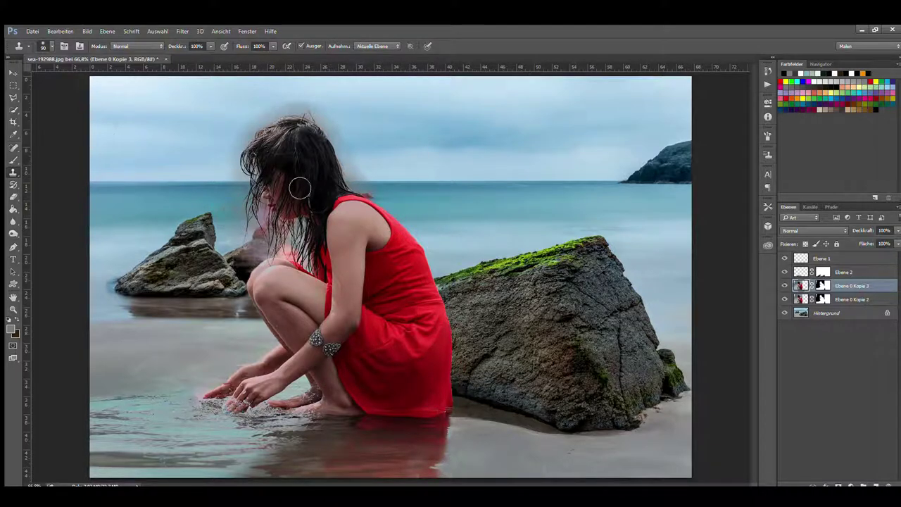
pyautogui.click(823, 285)
pyautogui.scroll(1, 345, 113)
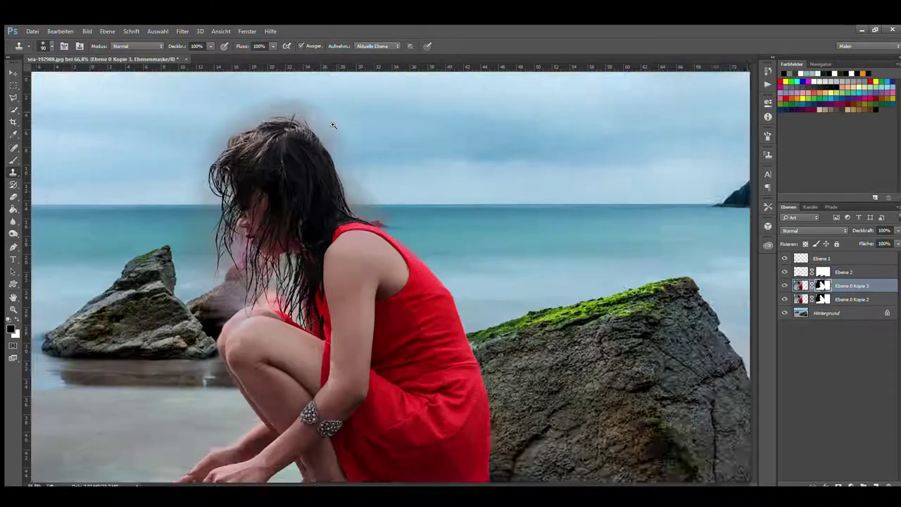
pyautogui.scroll(1, 345, 113)
pyautogui.moveTo(383, 165); pyautogui.dragTo(464, 317)
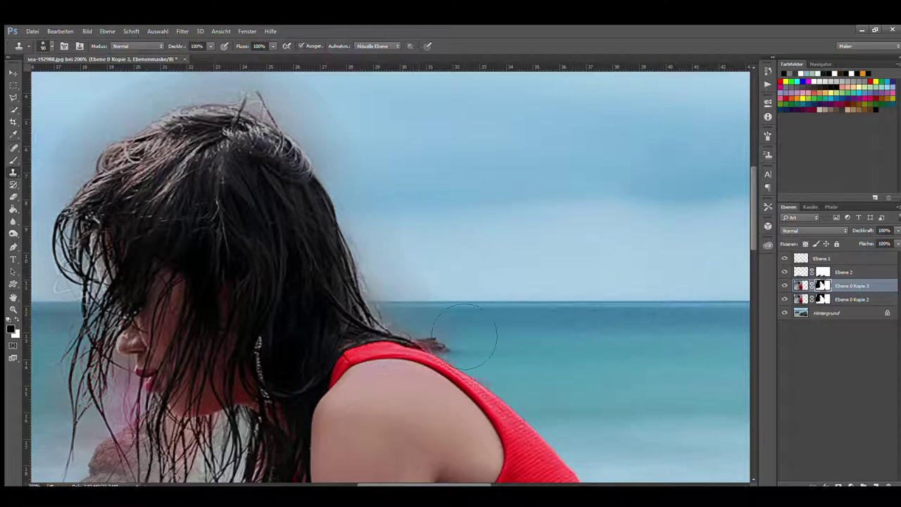
pyautogui.scroll(2, 267, 145)
pyautogui.moveTo(182, 143); pyautogui.dragTo(376, 227)
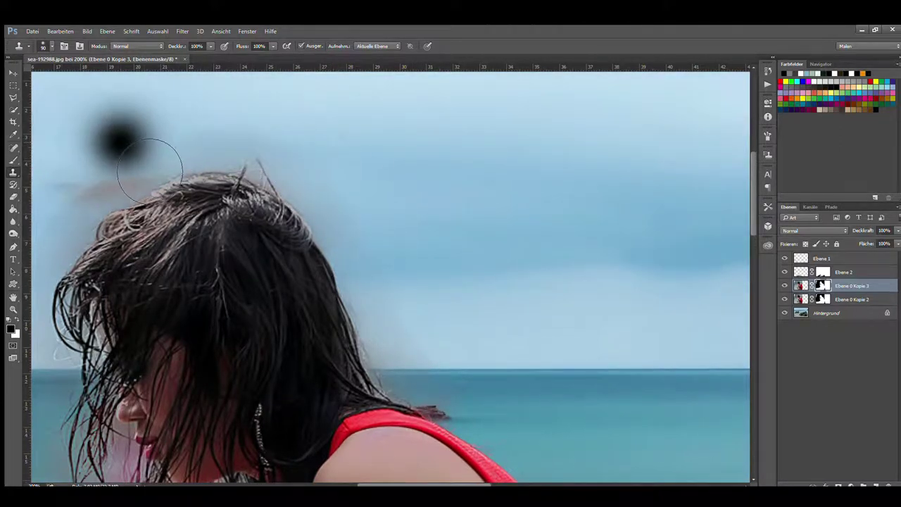
# Hide Ebene 0 Kopie 3 and switch between the Kopie 2 mask and Kopie 3 layer.
pyautogui.click(786, 286)
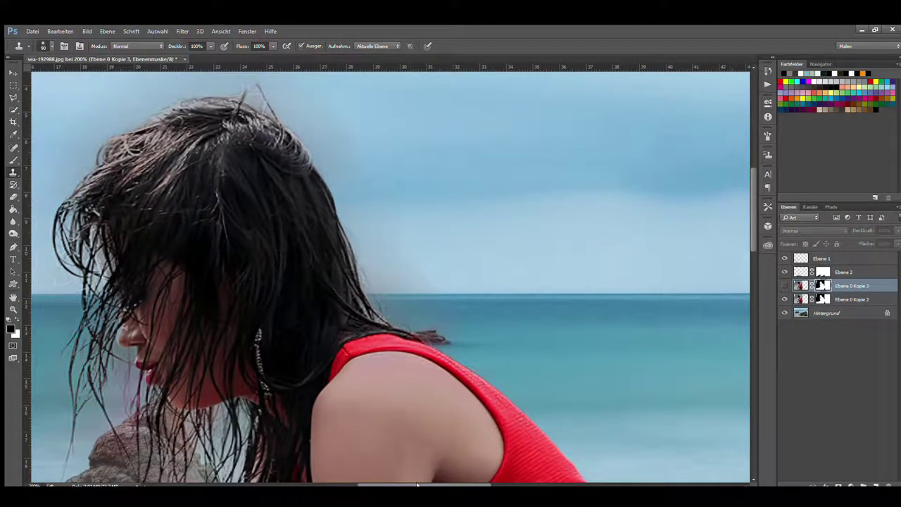
pyautogui.moveTo(87, 386); pyautogui.dragTo(383, 387)
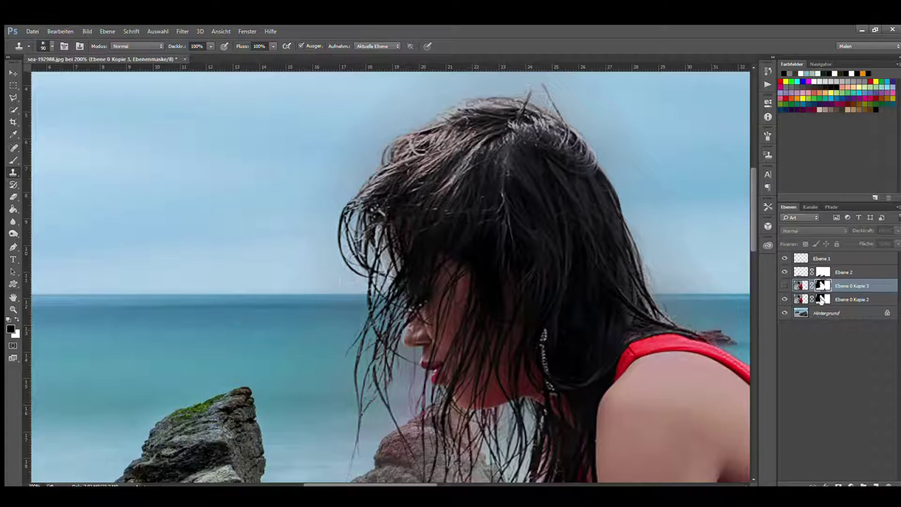
pyautogui.click(823, 299)
pyautogui.moveTo(392, 371); pyautogui.dragTo(372, 423)
pyautogui.click(141, 310)
pyautogui.click(141, 310)
pyautogui.hotkey('alt', ']')
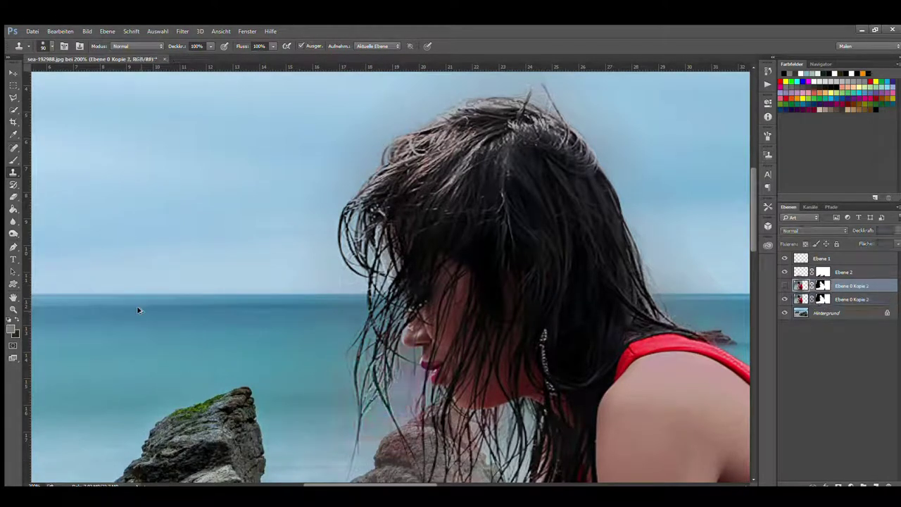
# Undo the stray clone smear over the chin and target the Ebene 0 Kopie 2 mask with a larger brush.
pyautogui.press('i')
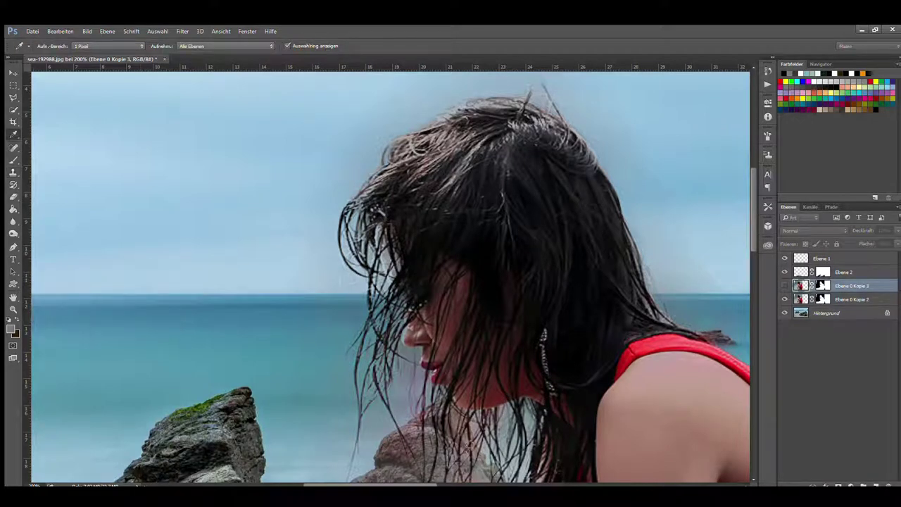
pyautogui.press('s')
pyautogui.moveTo(431, 360); pyautogui.dragTo(410, 368)
pyautogui.hotkey('ctrl', 'z')
pyautogui.press('b')
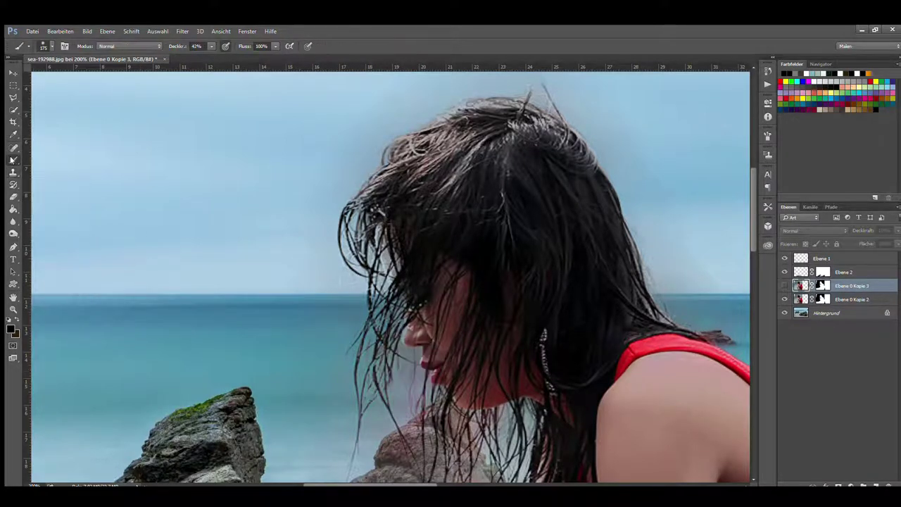
pyautogui.click(824, 299)
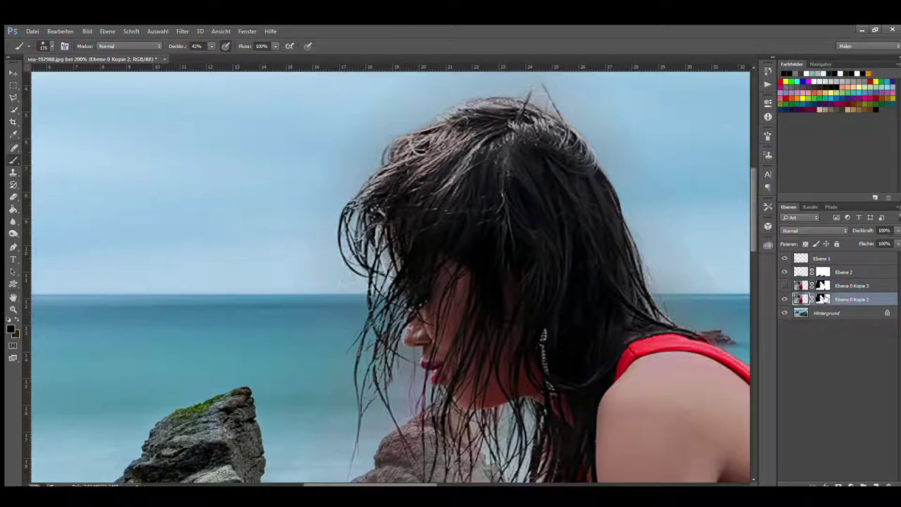
pyautogui.press(']')
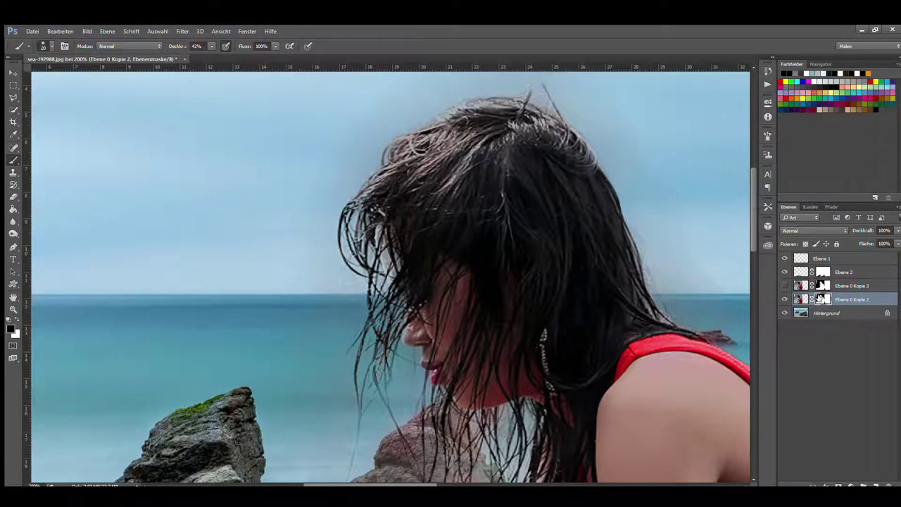
# Paint the mask around the hair strands near the chin, over the rock and at the neck.
pyautogui.scroll(-5, 468, 436)
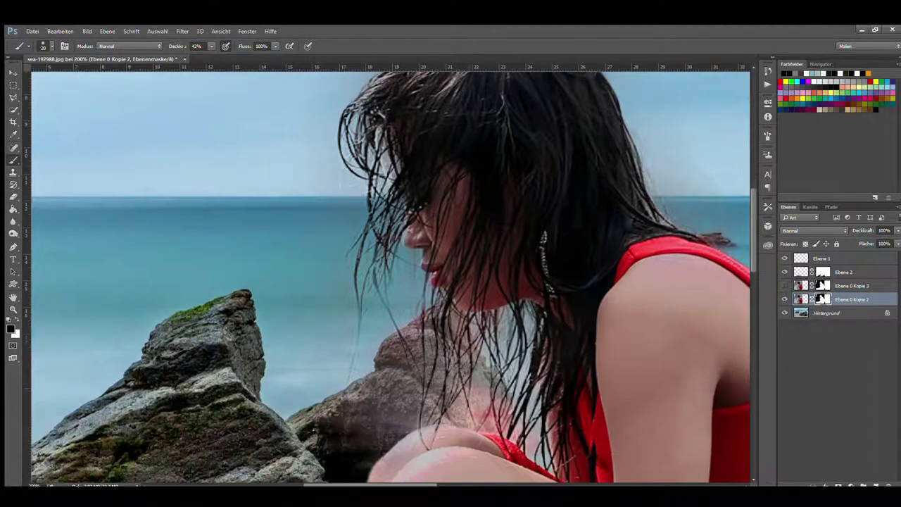
pyautogui.moveTo(497, 423)
pyautogui.mouseDown()
pyautogui.moveTo(506, 421)
pyautogui.moveTo(473, 369)
pyautogui.moveTo(384, 374)
pyautogui.mouseUp()
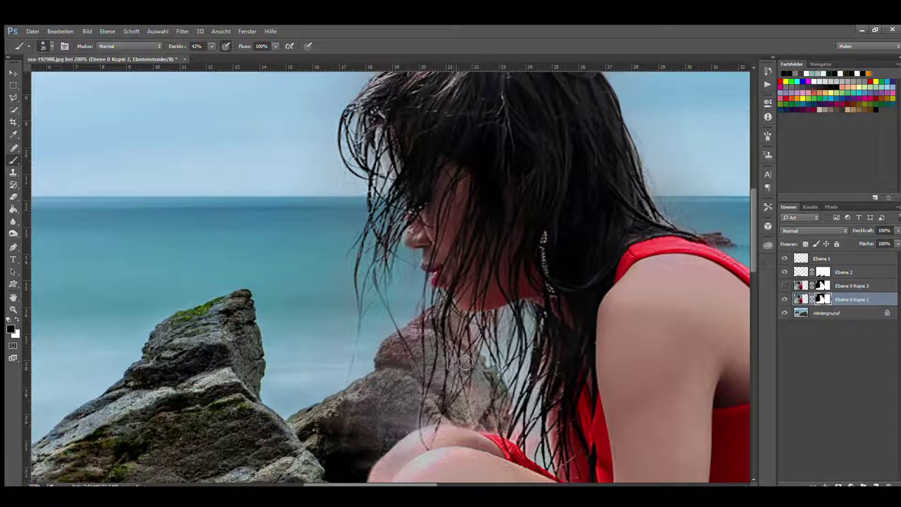
pyautogui.moveTo(424, 327)
pyautogui.mouseDown()
pyautogui.moveTo(388, 366)
pyautogui.moveTo(391, 401)
pyautogui.mouseUp()
pyautogui.moveTo(485, 331)
pyautogui.mouseDown()
pyautogui.moveTo(497, 317)
pyautogui.moveTo(504, 352)
pyautogui.moveTo(513, 309)
pyautogui.mouseUp()
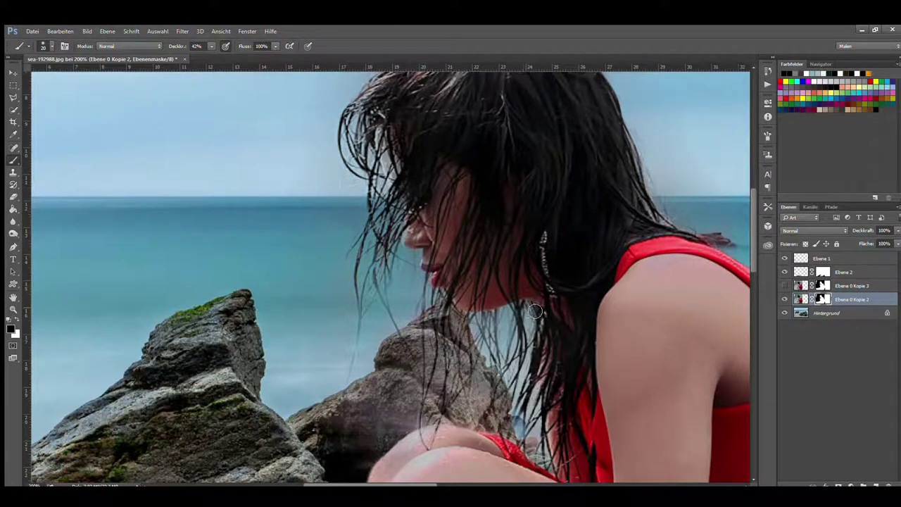
pyautogui.scroll(2, 442, 235)
pyautogui.scroll(2, 366, 212)
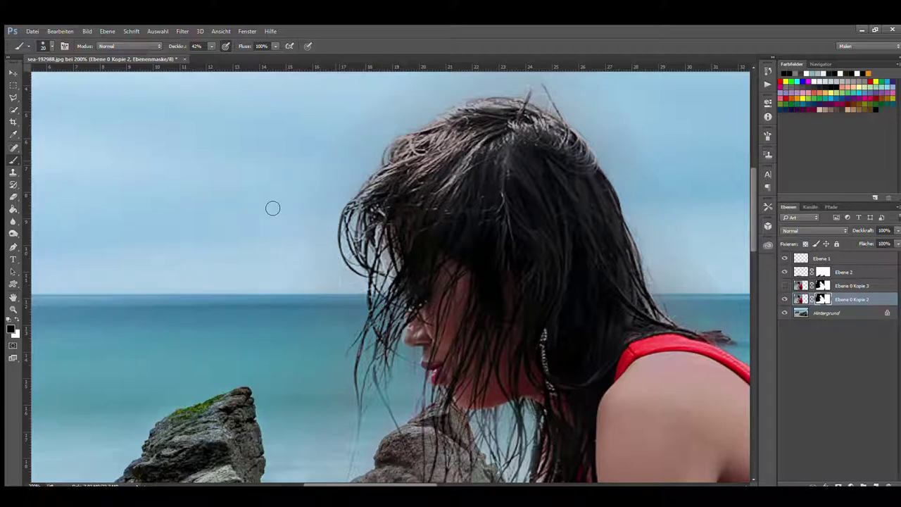
# Enlarge the brush to 40 px, touch up the dress edge, and fit the whole composite on screen.
pyautogui.scroll(1, 422, 141)
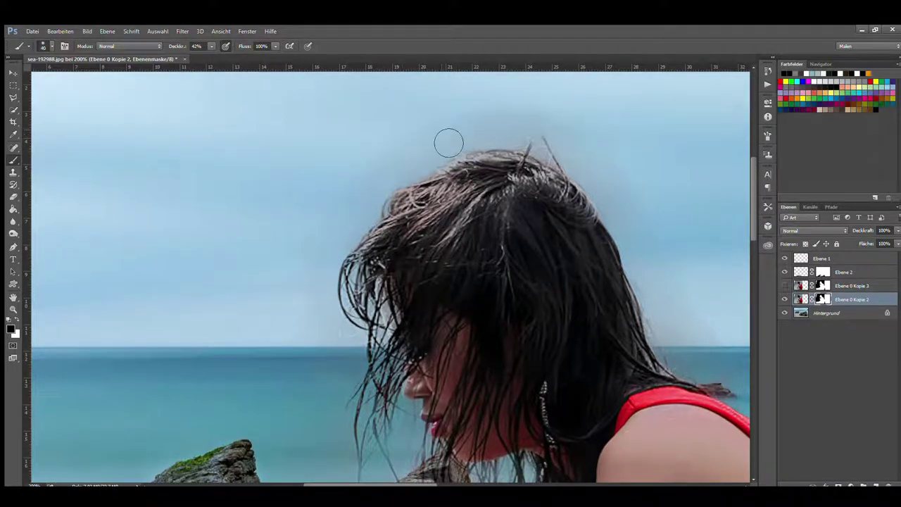
pyautogui.press(']')
pyautogui.press(']')
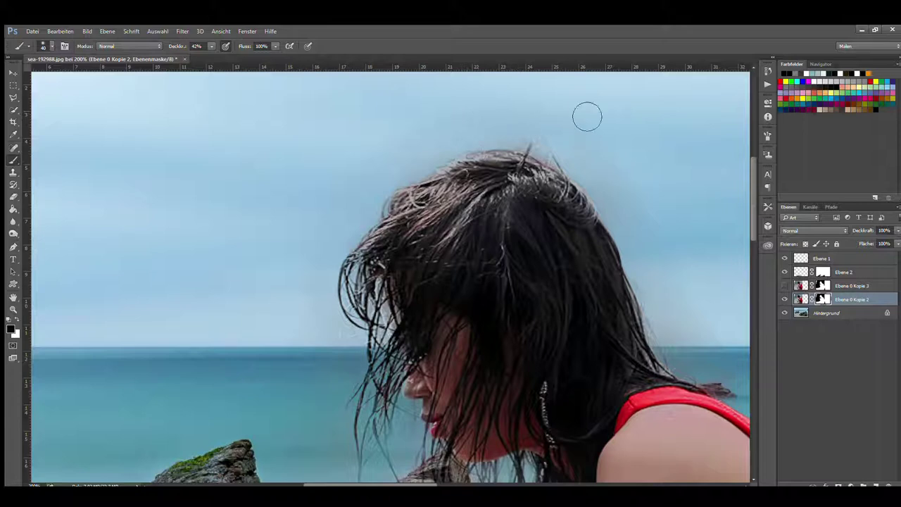
pyautogui.scroll(-2, 663, 282)
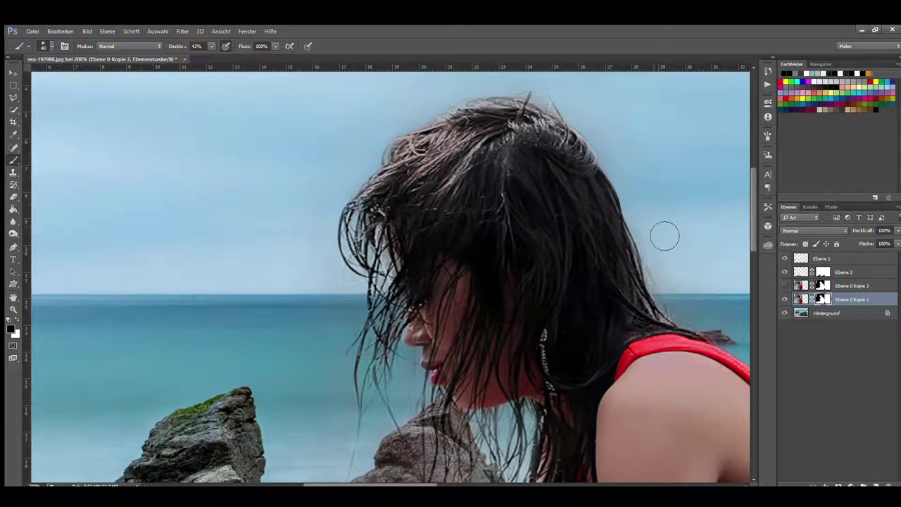
pyautogui.scroll(-2, 694, 303)
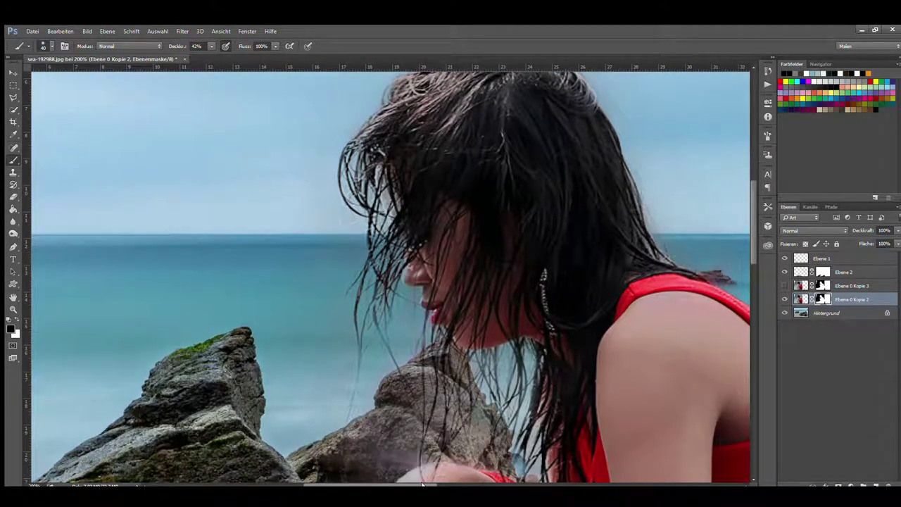
pyautogui.moveTo(422, 485); pyautogui.dragTo(491, 485)
pyautogui.scroll(-2, 493, 380)
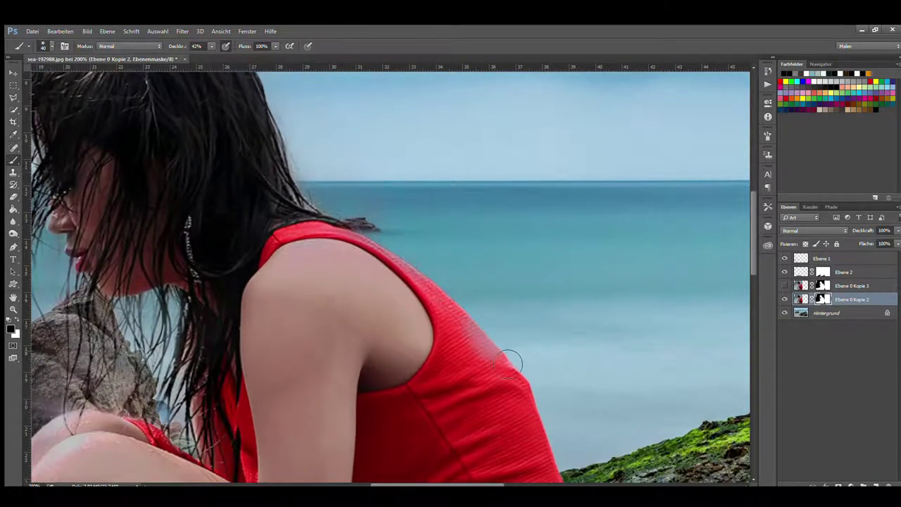
pyautogui.scroll(-5, 620, 349)
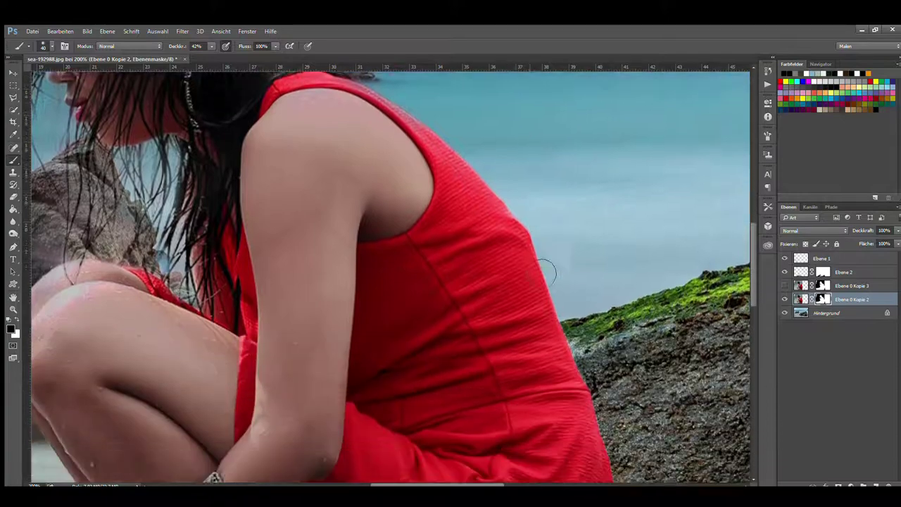
pyautogui.scroll(-1, 619, 348)
pyautogui.scroll(-4, 585, 338)
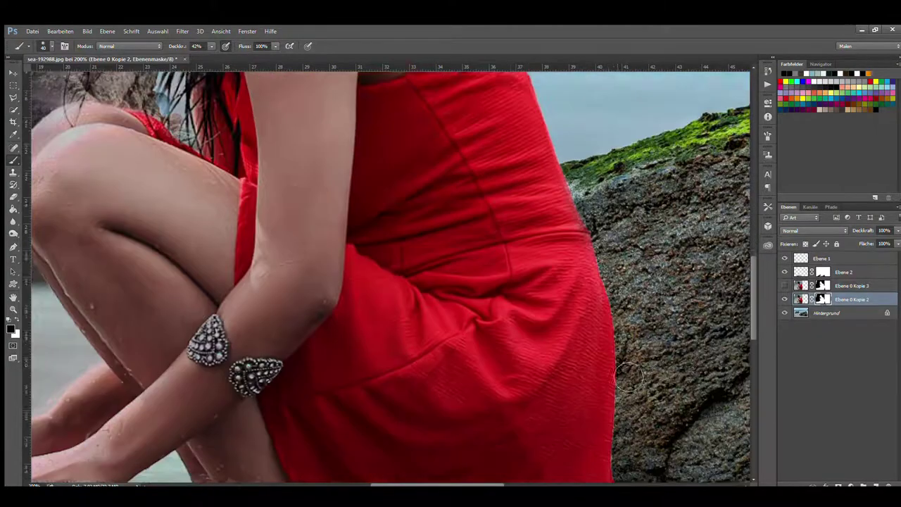
pyautogui.scroll(-3, 613, 204)
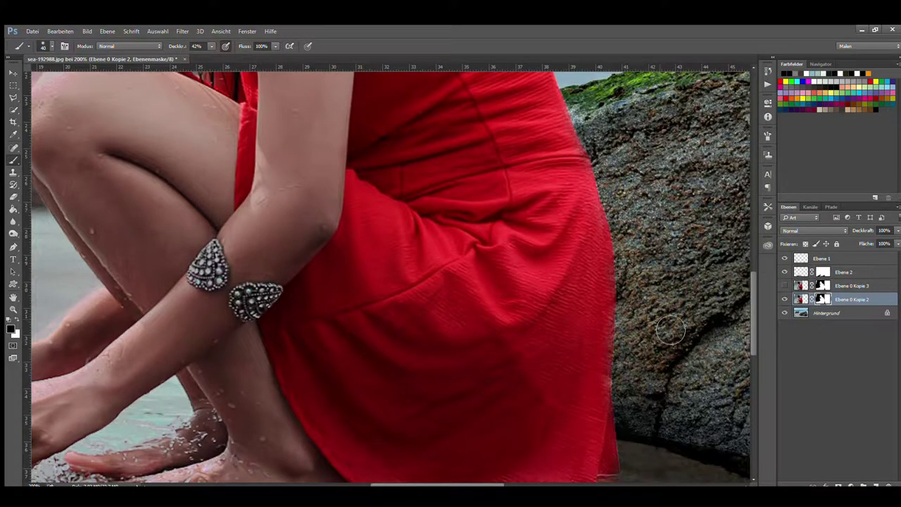
pyautogui.hotkey('ctrl', '0')
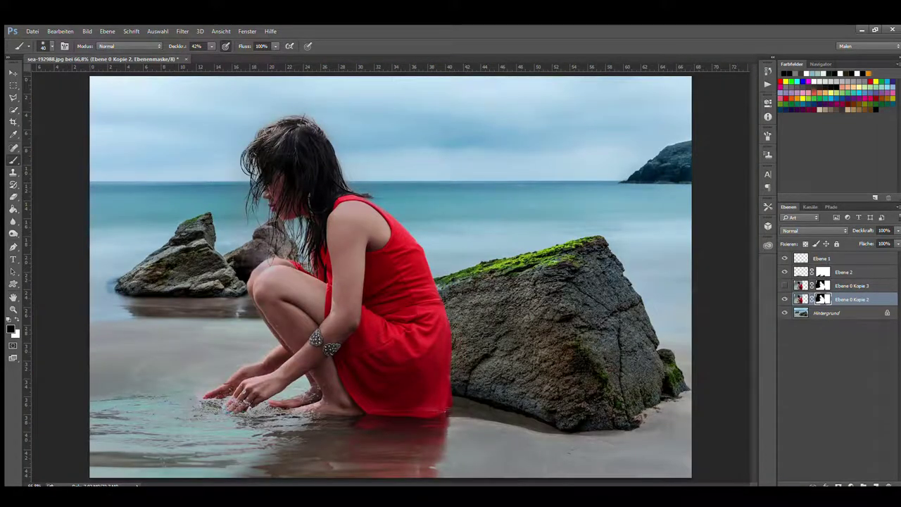
# Convert the Hintergrund layer to Ebene 0, then select the Ebene 0 Kopie 3 layer.
pyautogui.keyDown('alt'); pyautogui.doubleClick(834, 315); pyautogui.keyUp('alt')
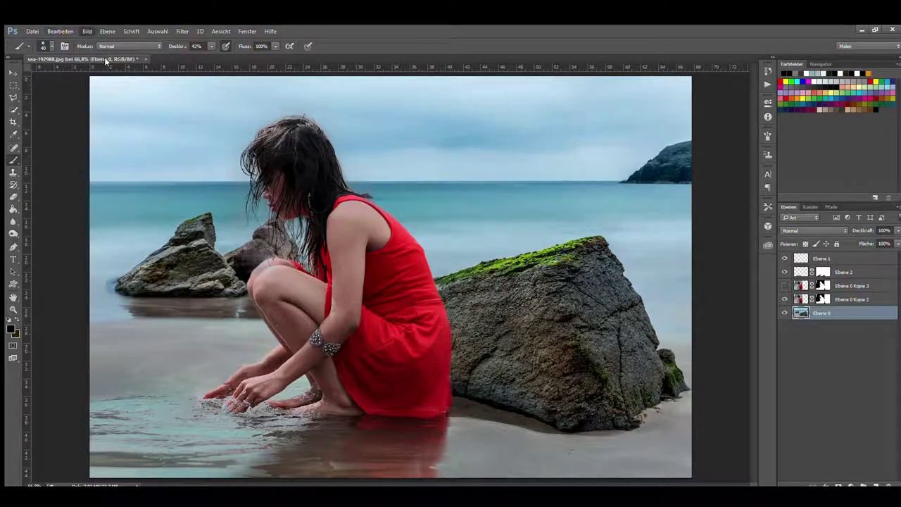
pyautogui.press('i')
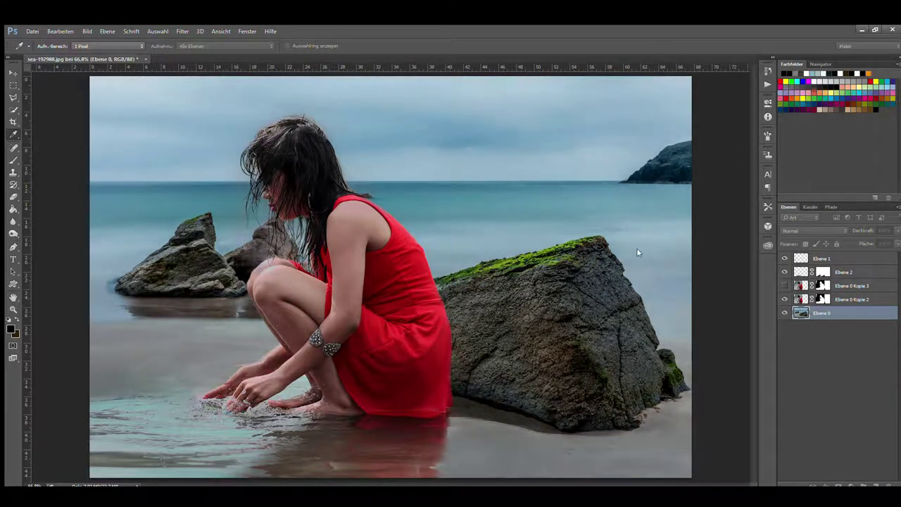
pyautogui.press('b')
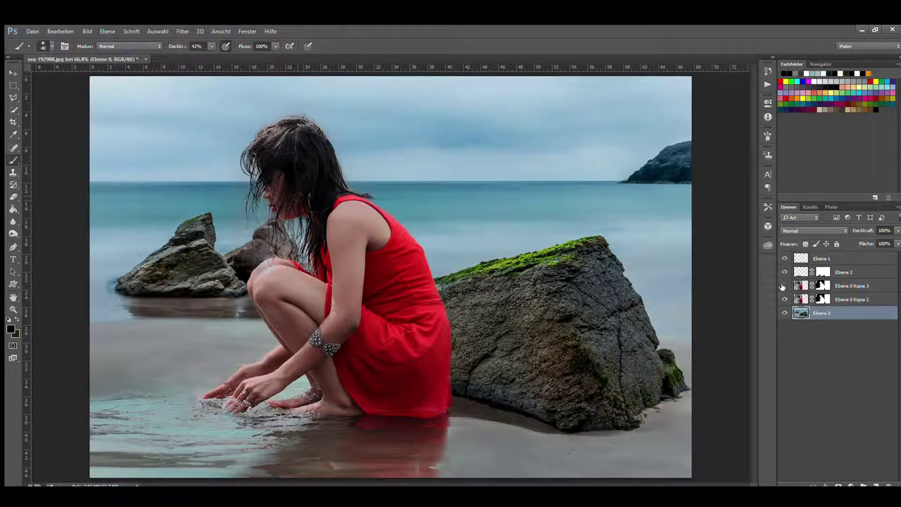
pyautogui.click(874, 282)
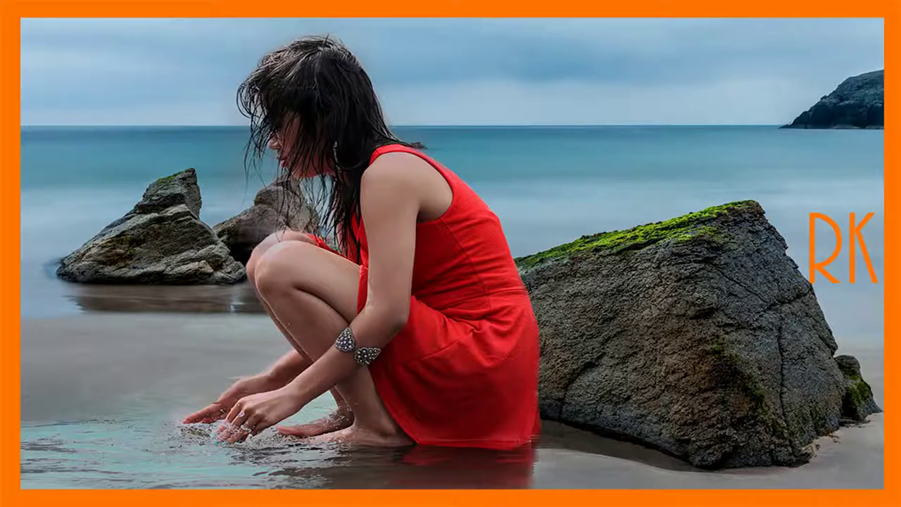